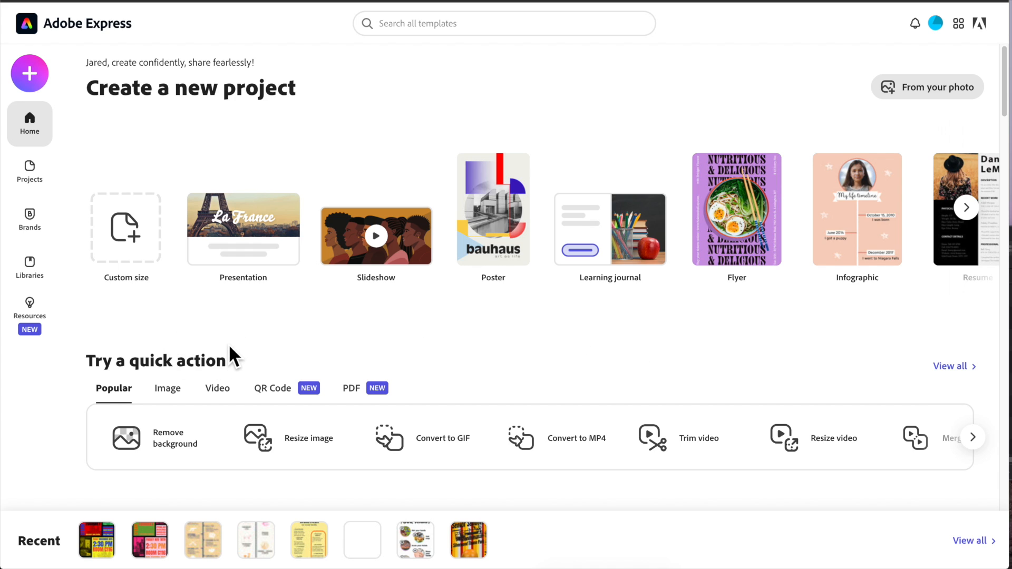
# - Open the Trim video quick action from the video quick actions on the home page
pyautogui.scroll(-2, 229, 344)
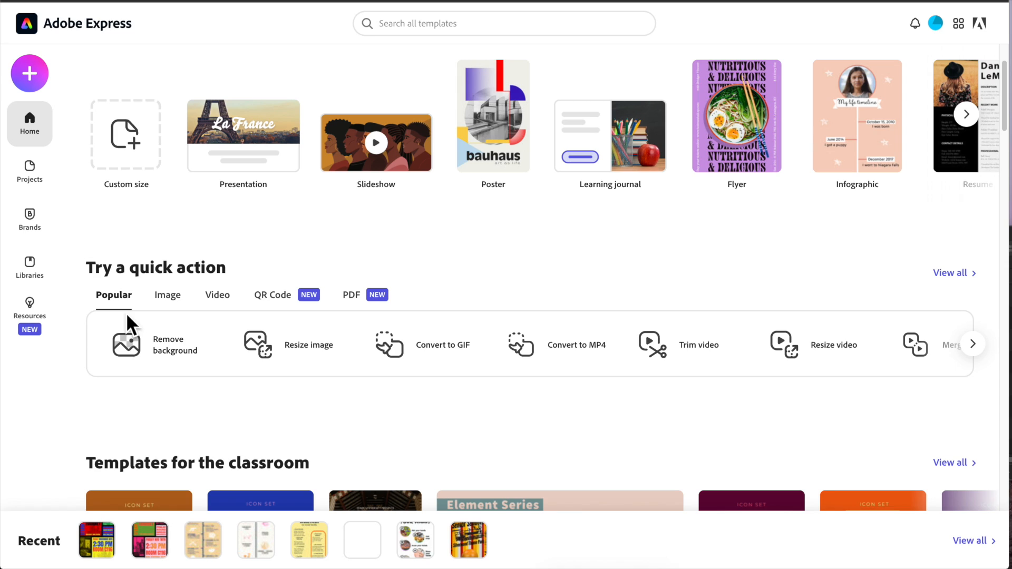
pyautogui.click(218, 297)
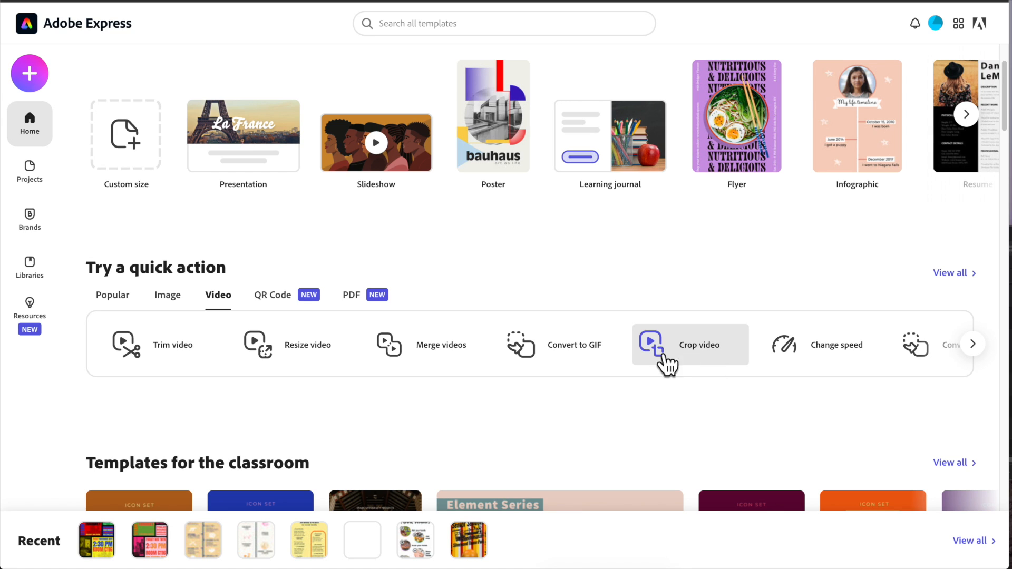
pyautogui.click(973, 346)
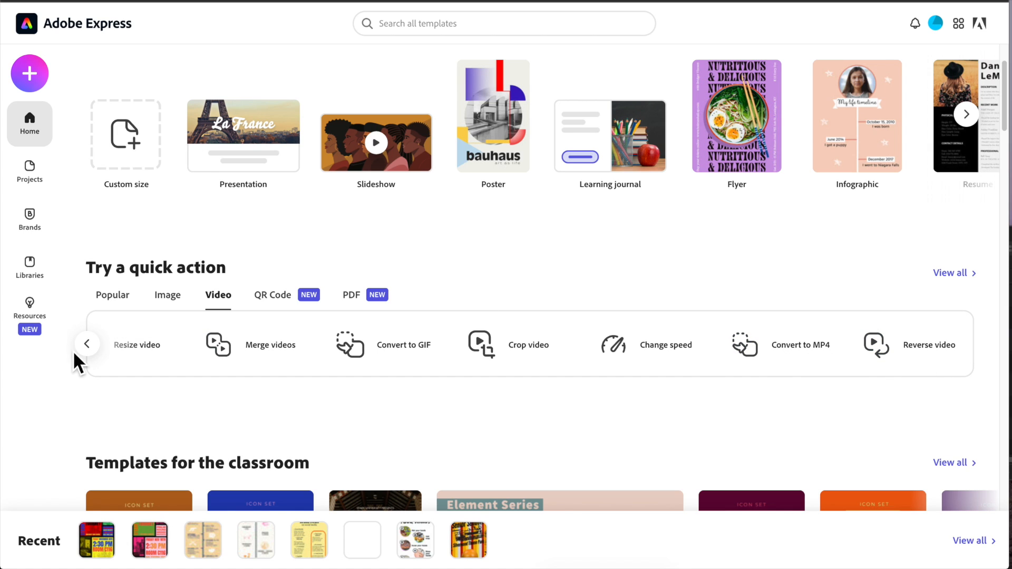
pyautogui.click(87, 344)
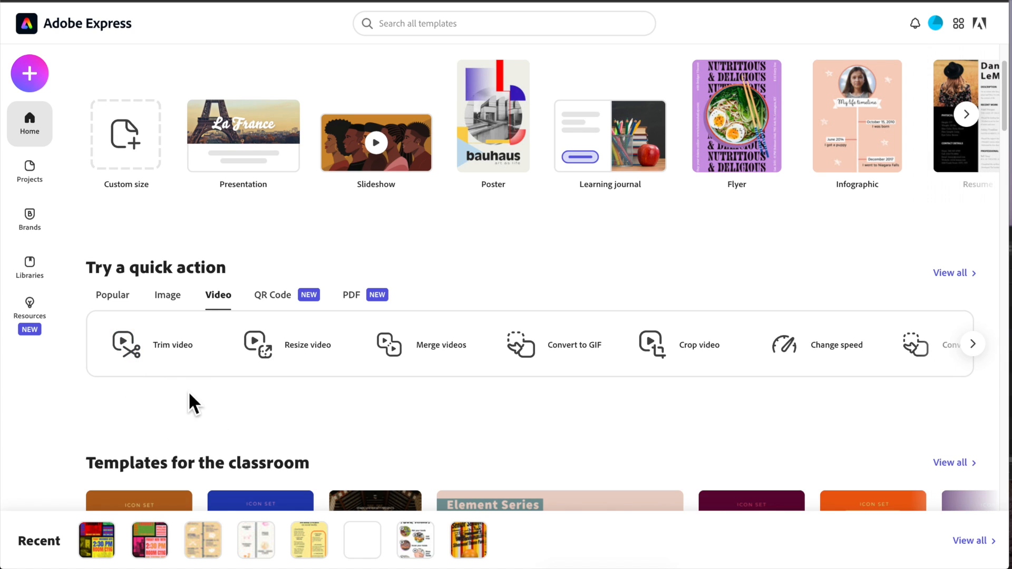
pyautogui.click(165, 349)
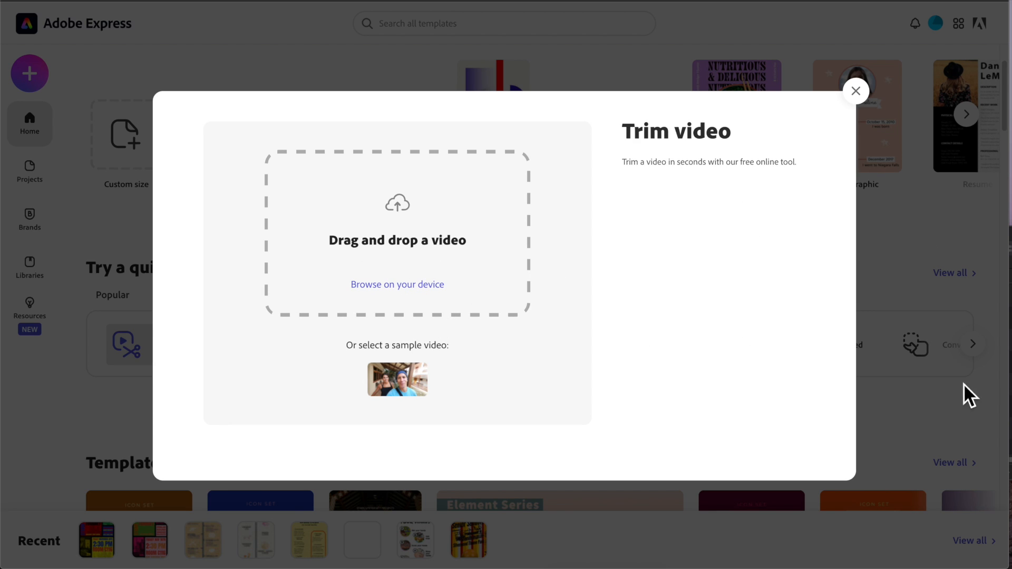
# - Upload the "end of Interstellar.mp4" clip from the 90D folder into the trim video drop area
pyautogui.moveTo(1011, 237); pyautogui.dragTo(935, 229)
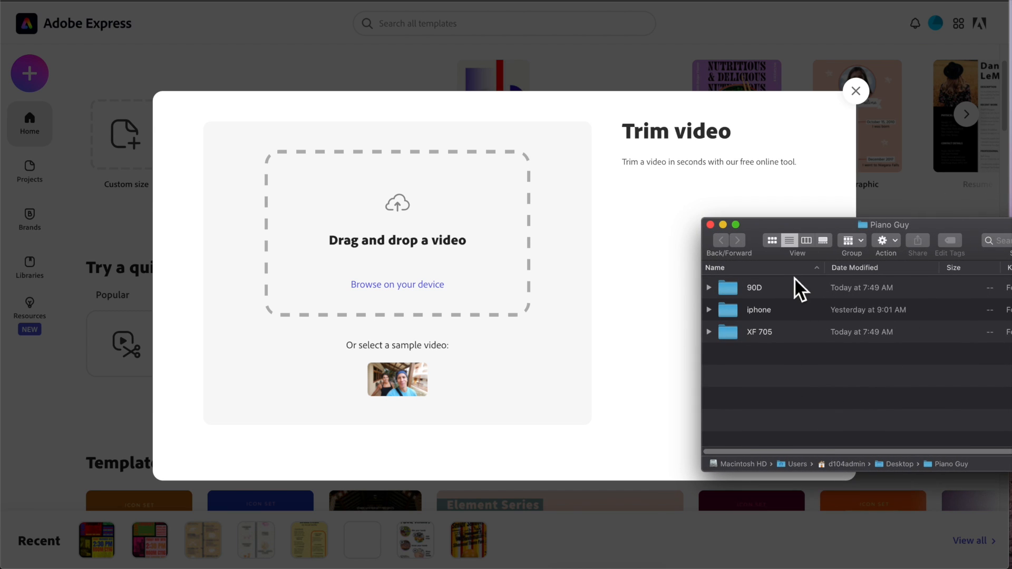
pyautogui.moveTo(802, 226); pyautogui.dragTo(781, 218)
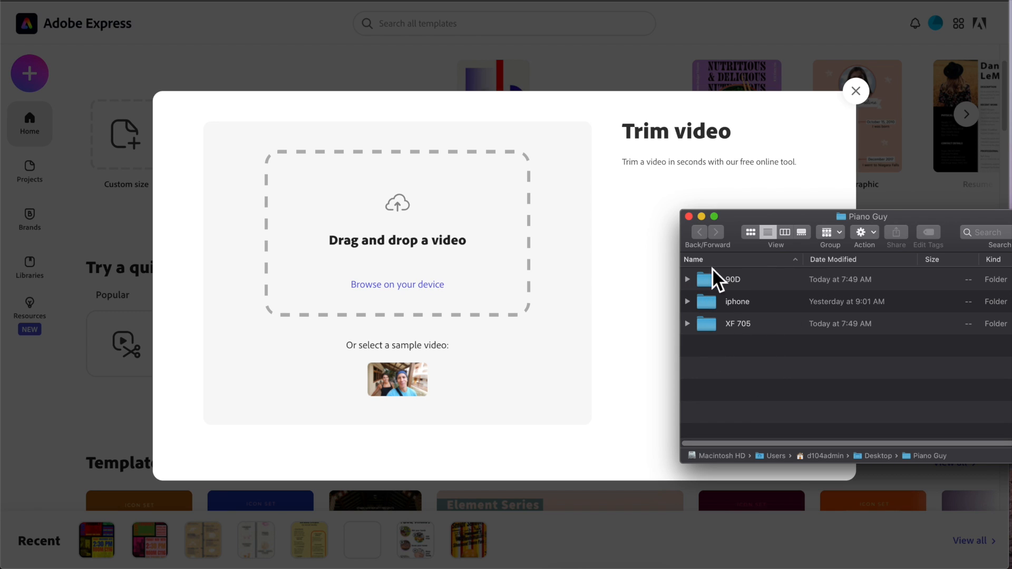
pyautogui.click(689, 280)
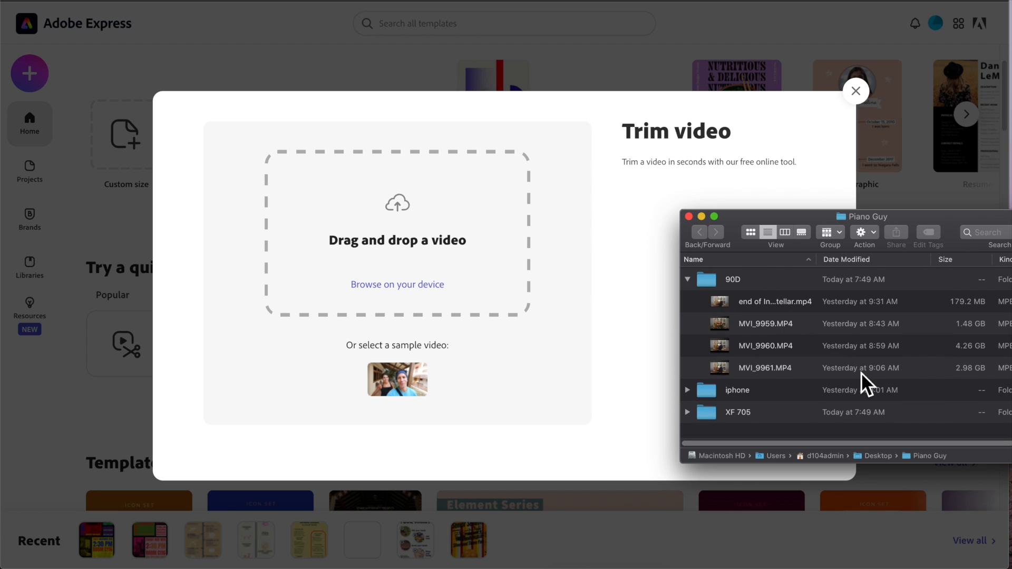
pyautogui.click(791, 303)
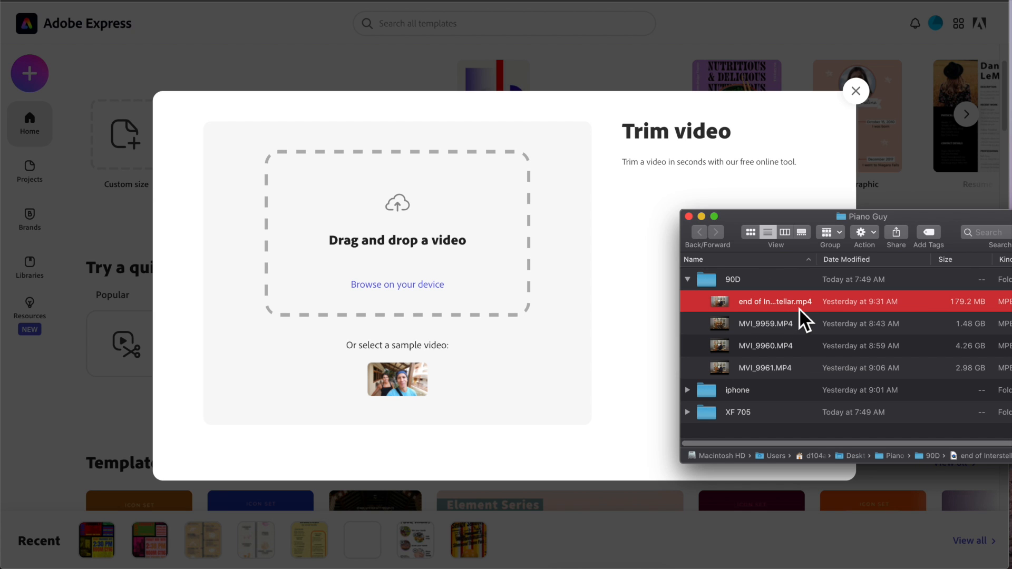
pyautogui.moveTo(957, 215); pyautogui.dragTo(870, 181)
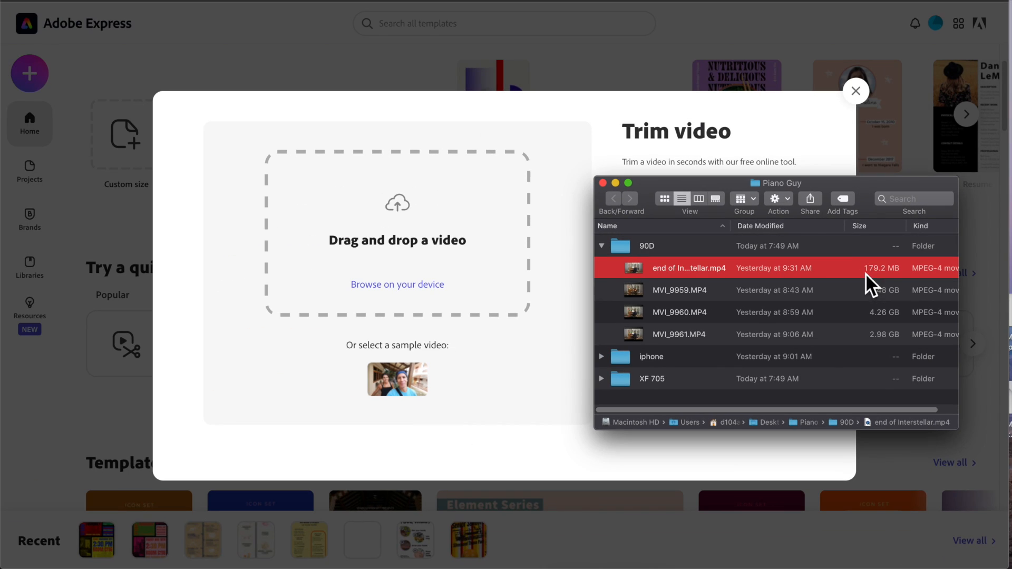
pyautogui.moveTo(814, 270); pyautogui.dragTo(485, 260)
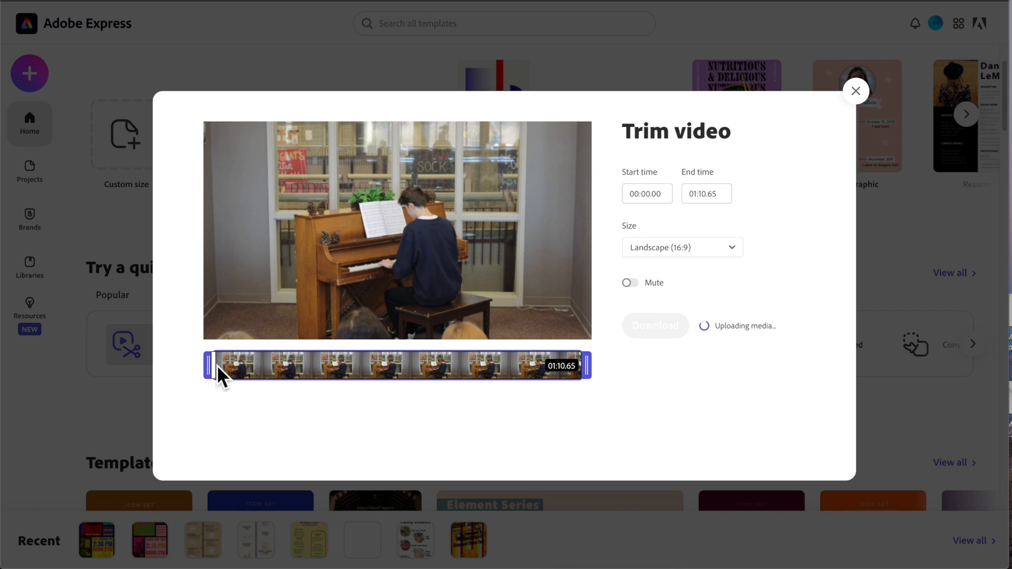
# - Trim the clip's start to about 00:00.49 and play the preview
pyautogui.moveTo(209, 365)
pyautogui.mouseDown()
pyautogui.moveTo(280, 365)
pyautogui.moveTo(212, 365)
pyautogui.mouseUp()
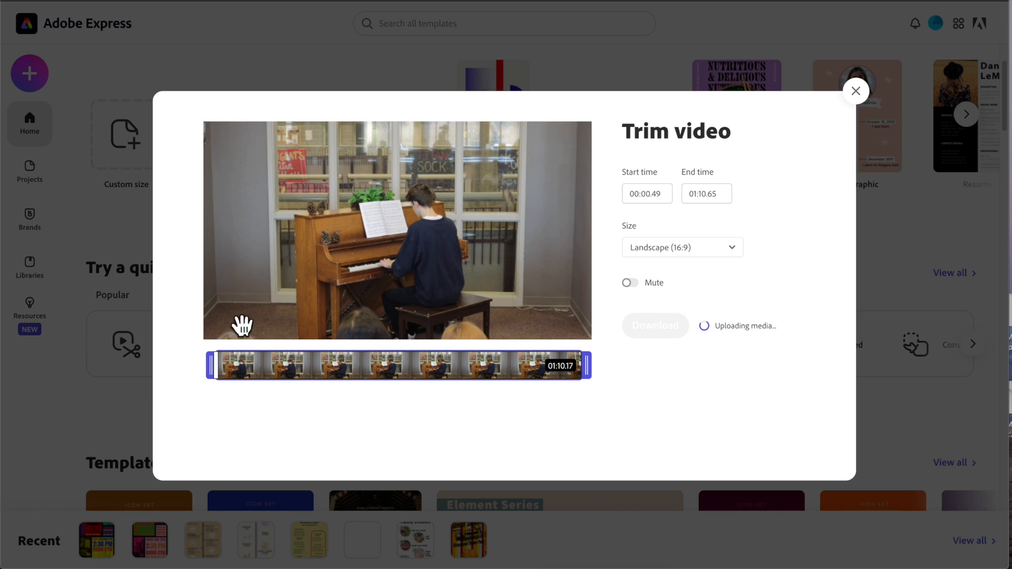
pyautogui.click(399, 231)
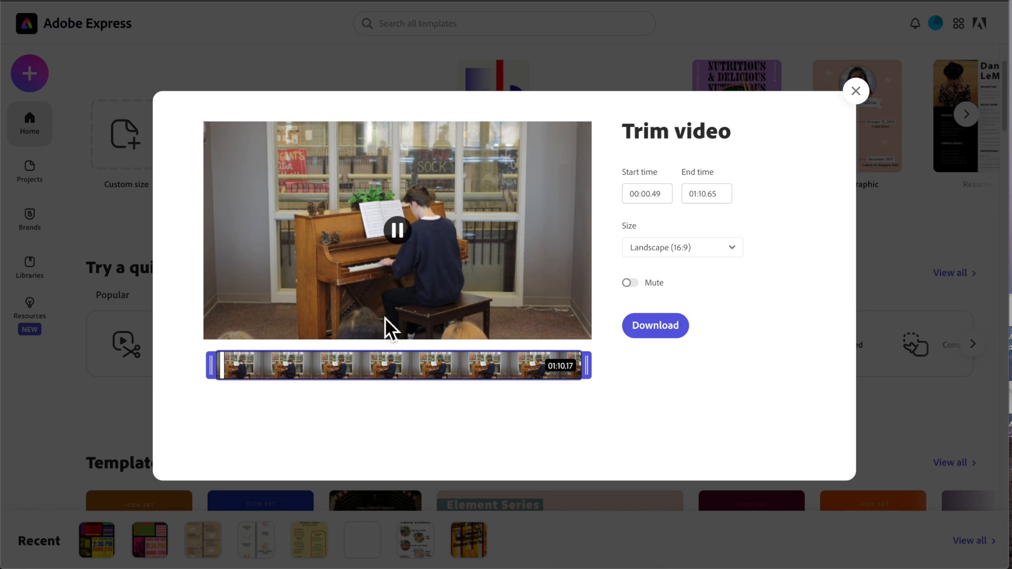
pyautogui.click(400, 235)
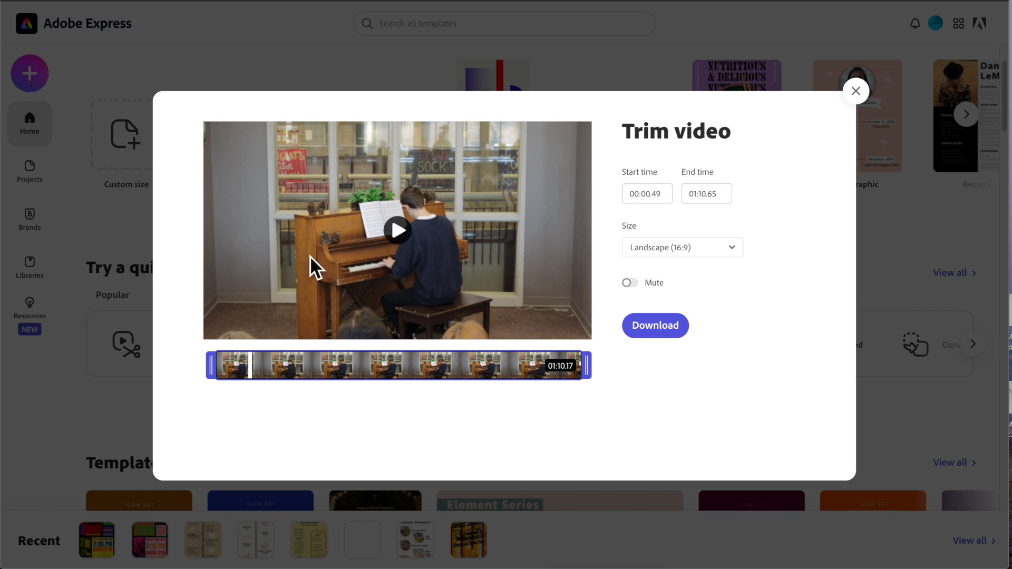
# - Preview the clip's ending and trim its end to about 00:50.99
pyautogui.click(544, 367)
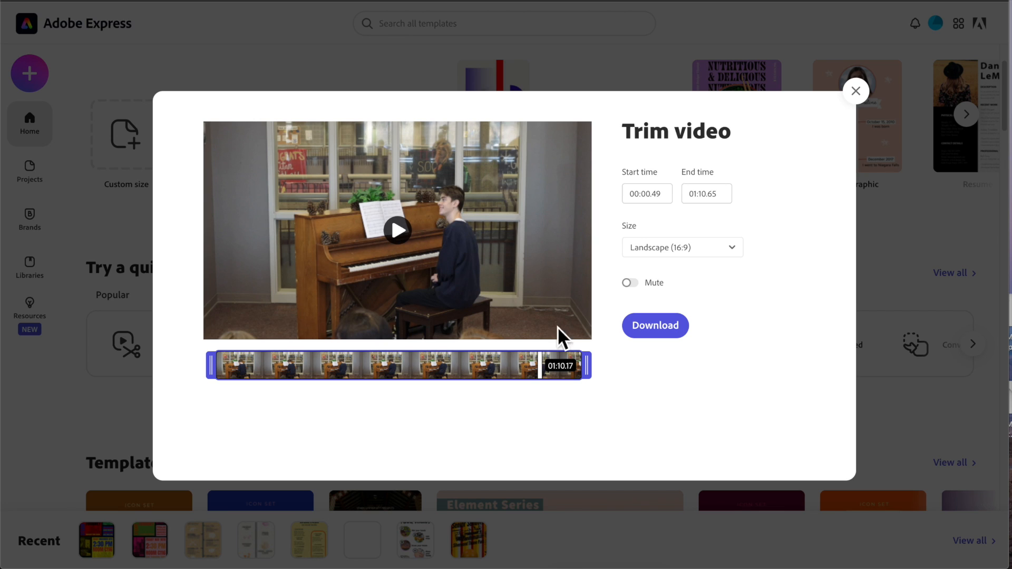
pyautogui.click(399, 232)
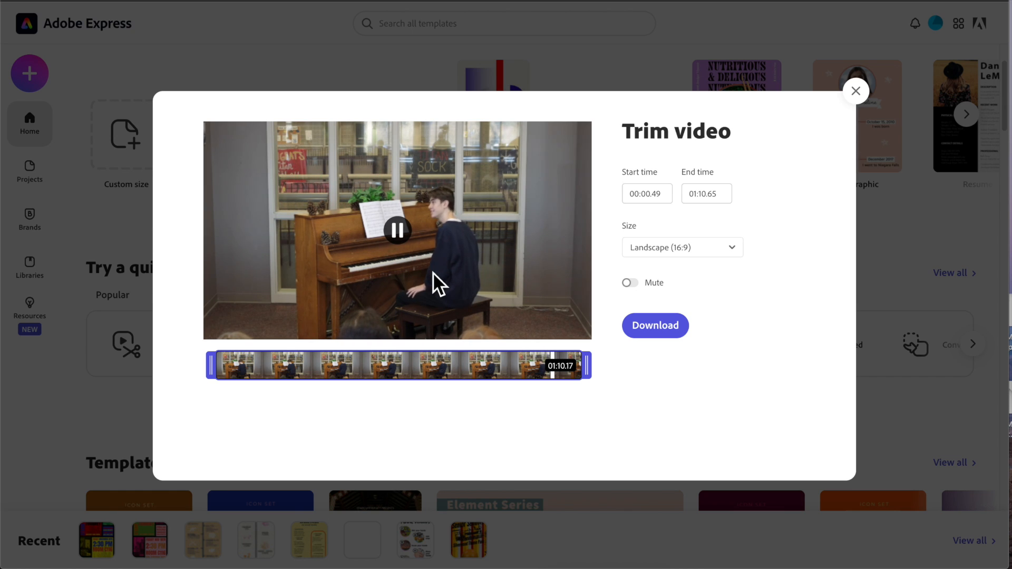
pyautogui.click(404, 231)
pyautogui.click(400, 233)
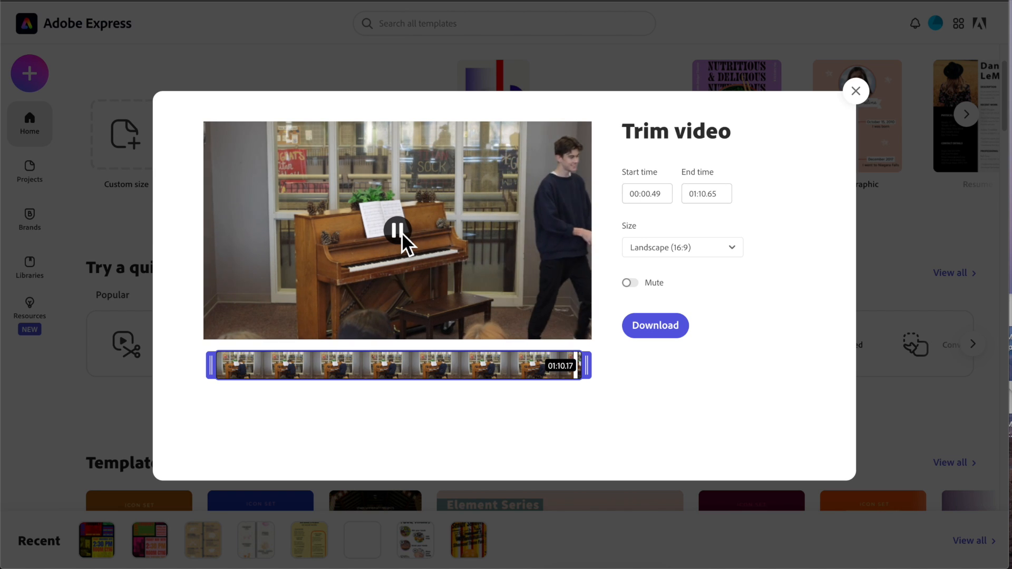
pyautogui.click(401, 232)
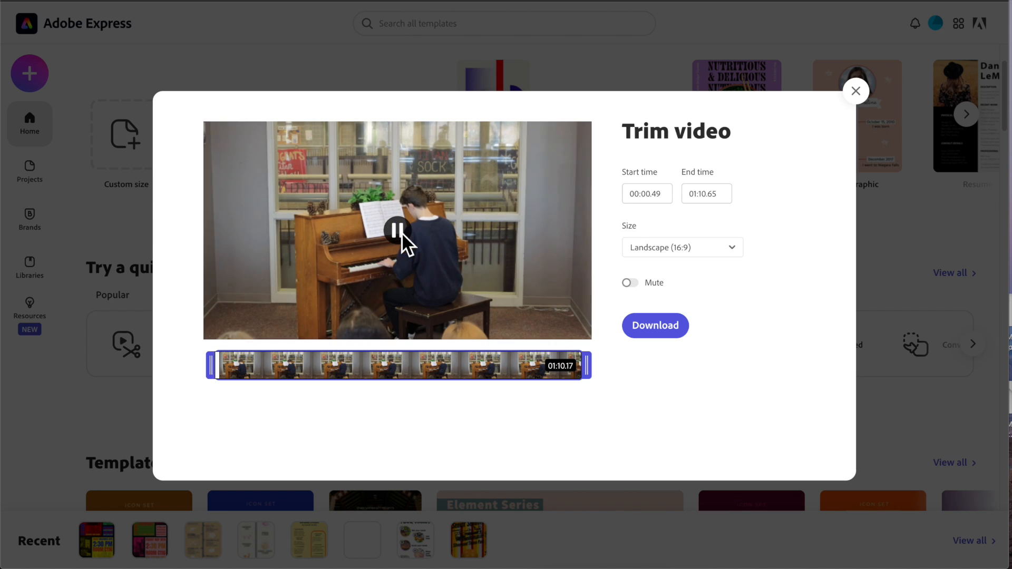
pyautogui.moveTo(586, 364); pyautogui.dragTo(464, 375)
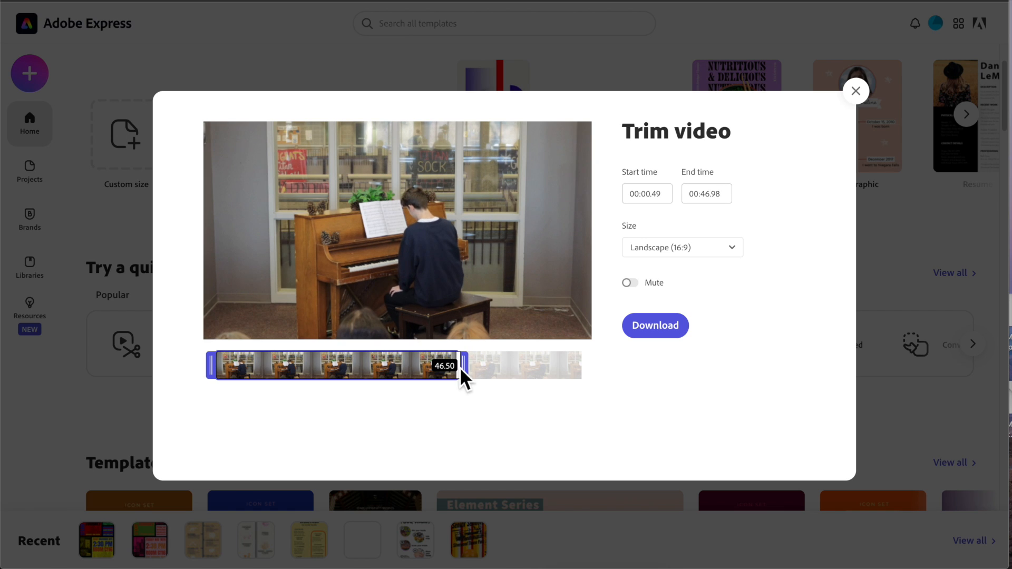
pyautogui.moveTo(462, 372); pyautogui.dragTo(483, 372)
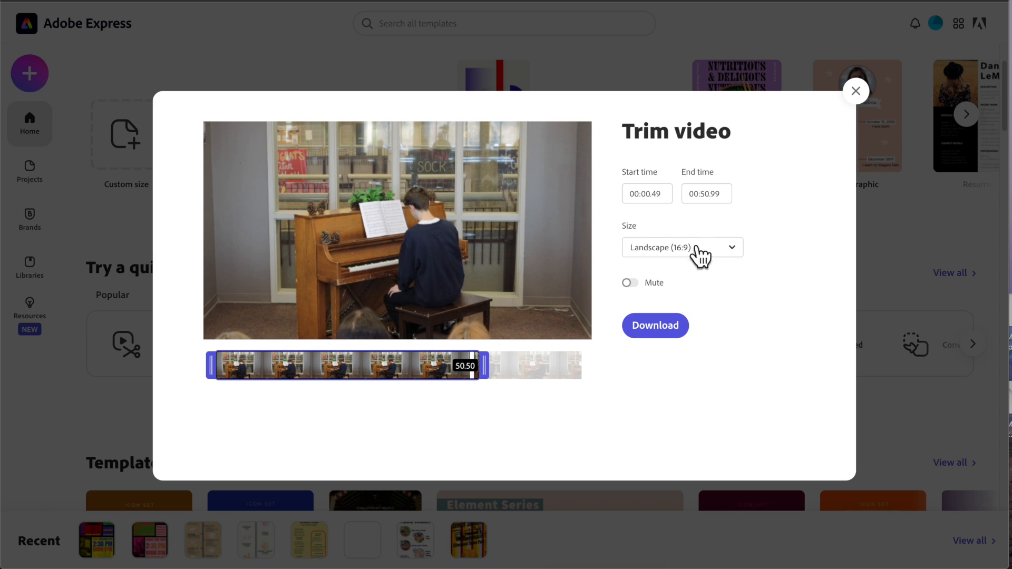
# - Try the Portrait (9:16) size with Fill screen turned on and pan the framed video
pyautogui.click(738, 254)
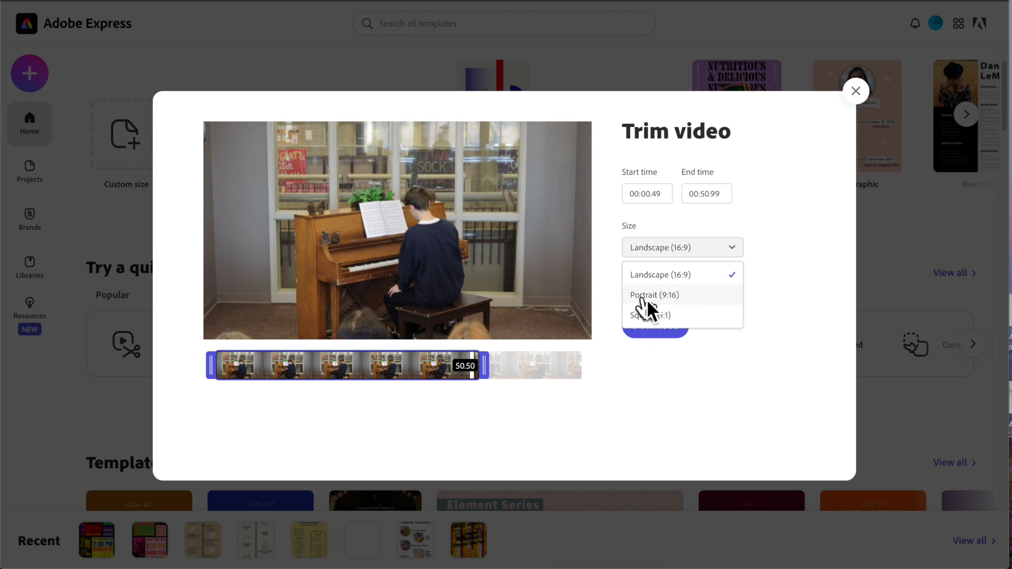
pyautogui.click(644, 299)
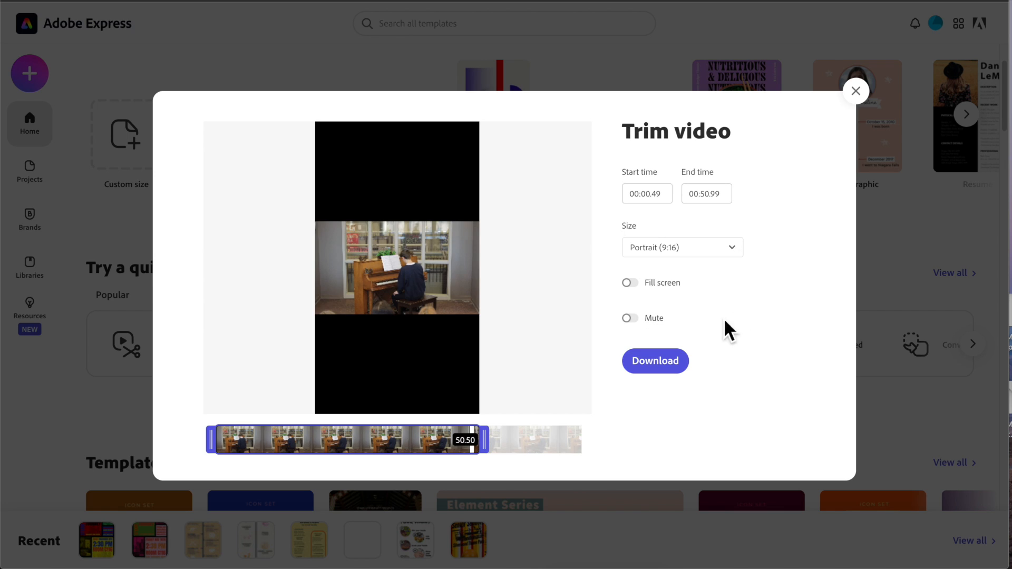
pyautogui.click(630, 283)
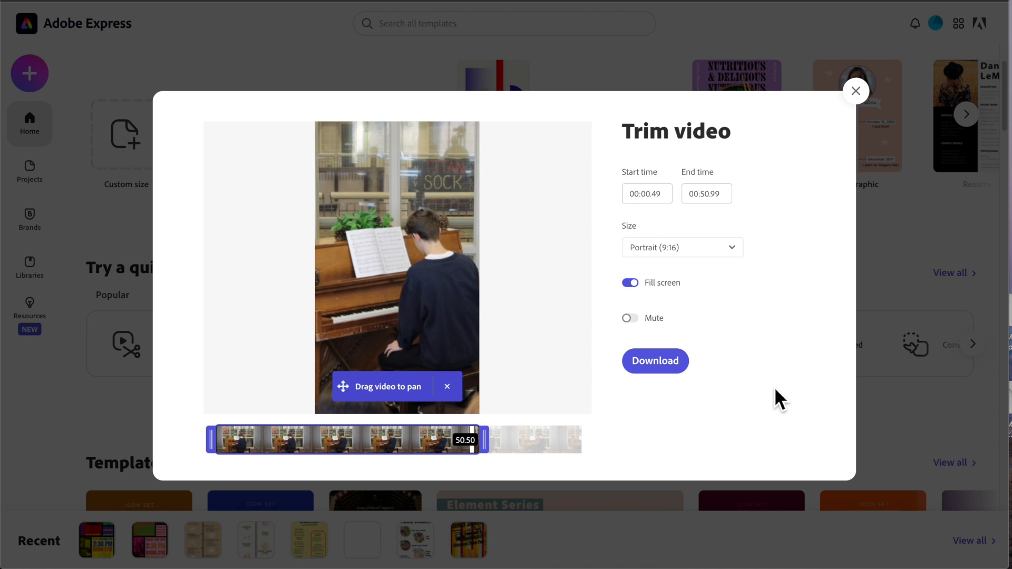
pyautogui.moveTo(445, 296)
pyautogui.mouseDown()
pyautogui.moveTo(429, 296)
pyautogui.moveTo(438, 293)
pyautogui.mouseUp()
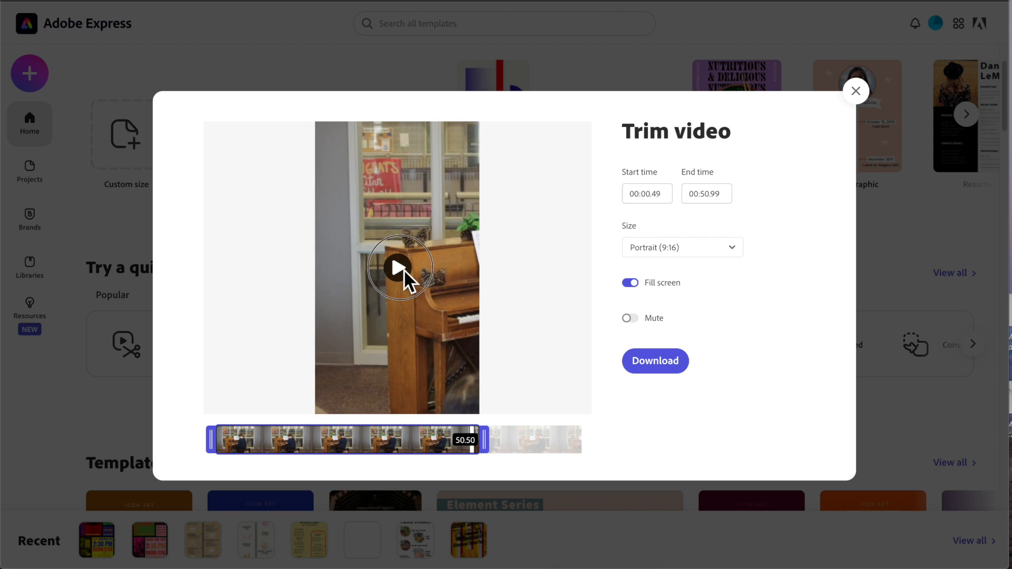
pyautogui.click(404, 270)
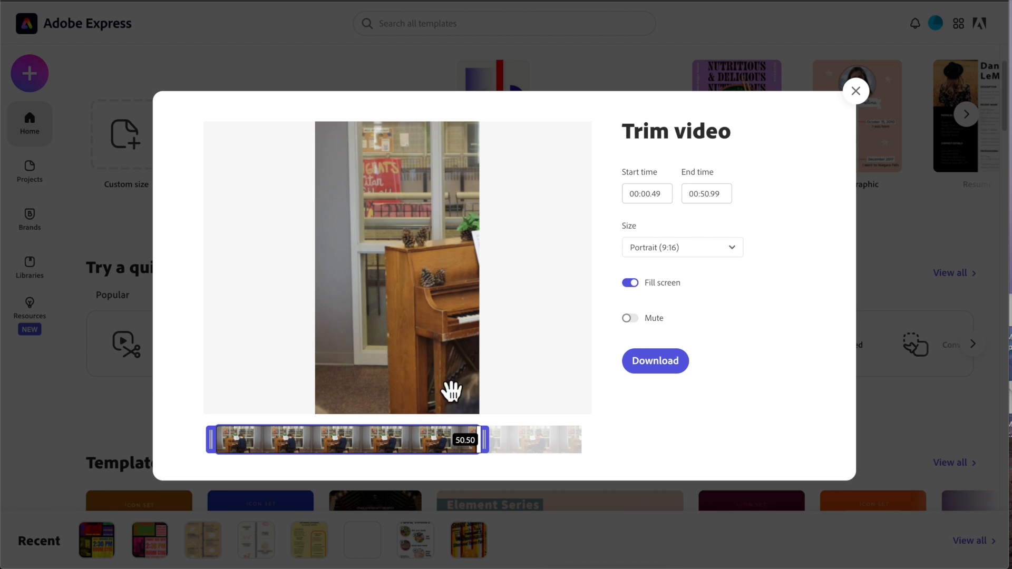
# - Try the Square (1:1) size with Fill screen, then switch back to Landscape (16:9)
pyautogui.click(689, 255)
pyautogui.click(652, 318)
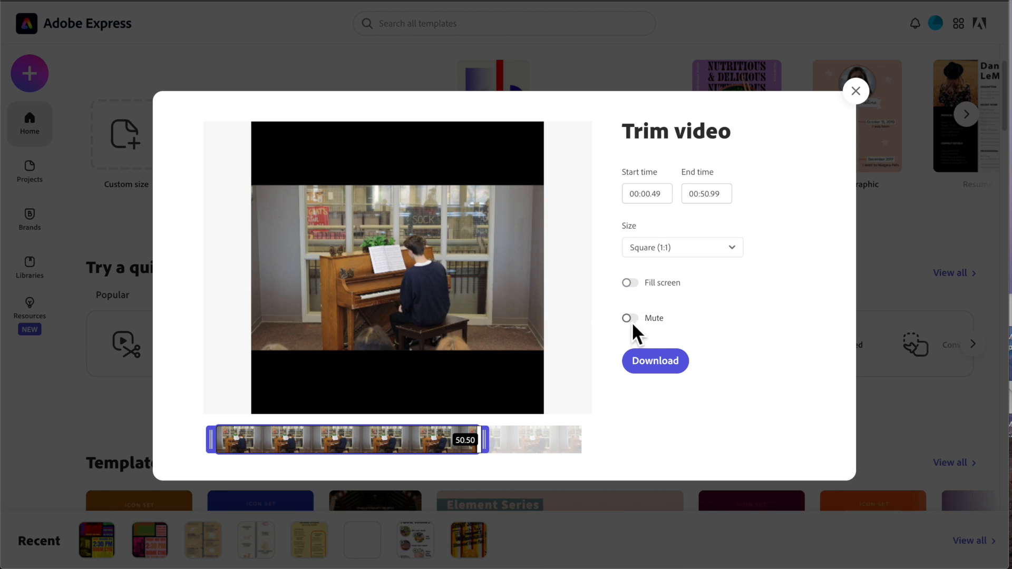
pyautogui.click(630, 284)
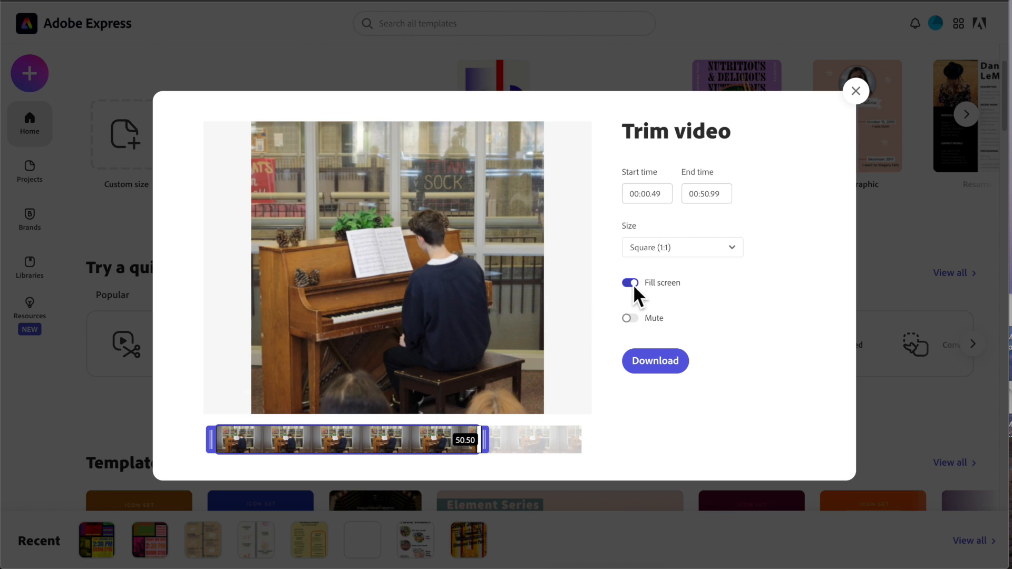
pyautogui.click(696, 248)
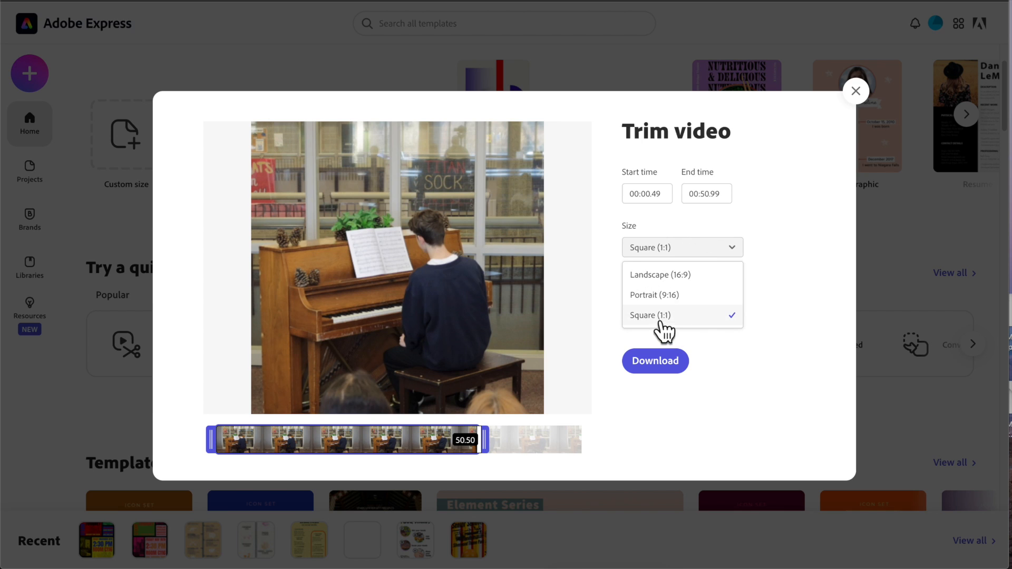
pyautogui.click(660, 276)
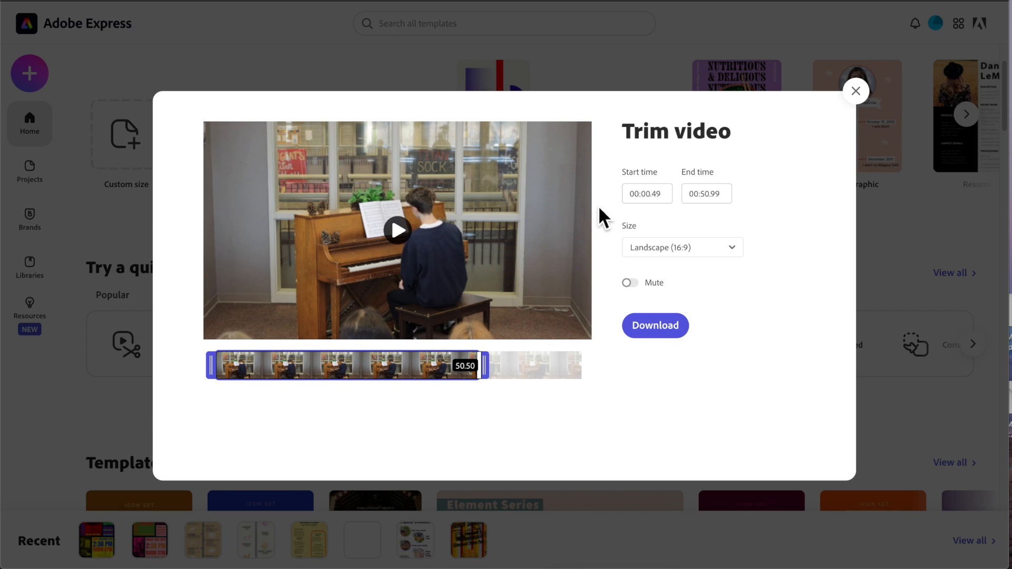
# - Download the trimmed video and reveal the downloaded file in its Downloads folder
pyautogui.click(659, 329)
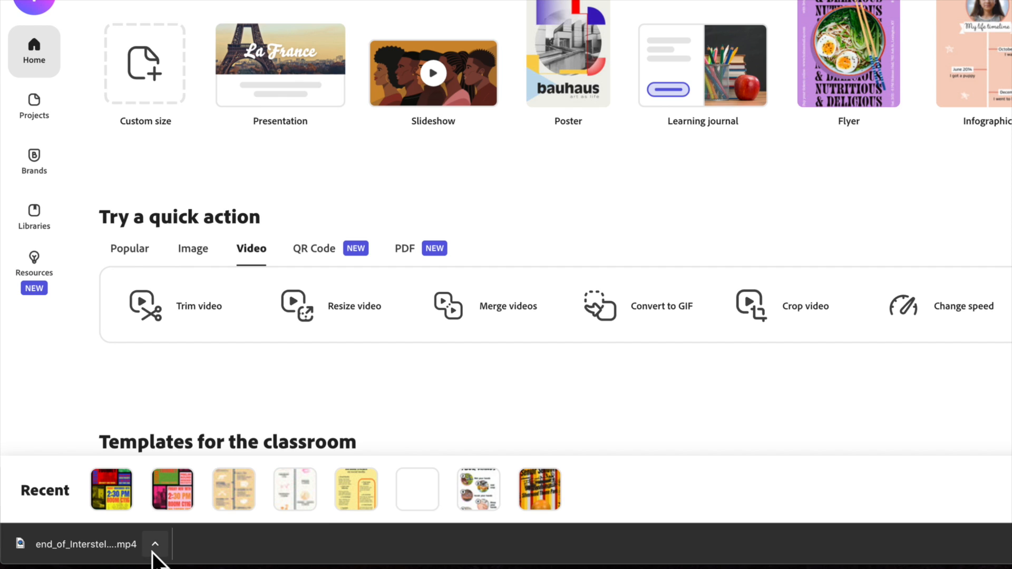
pyautogui.click(598, 476)
pyautogui.click(198, 547)
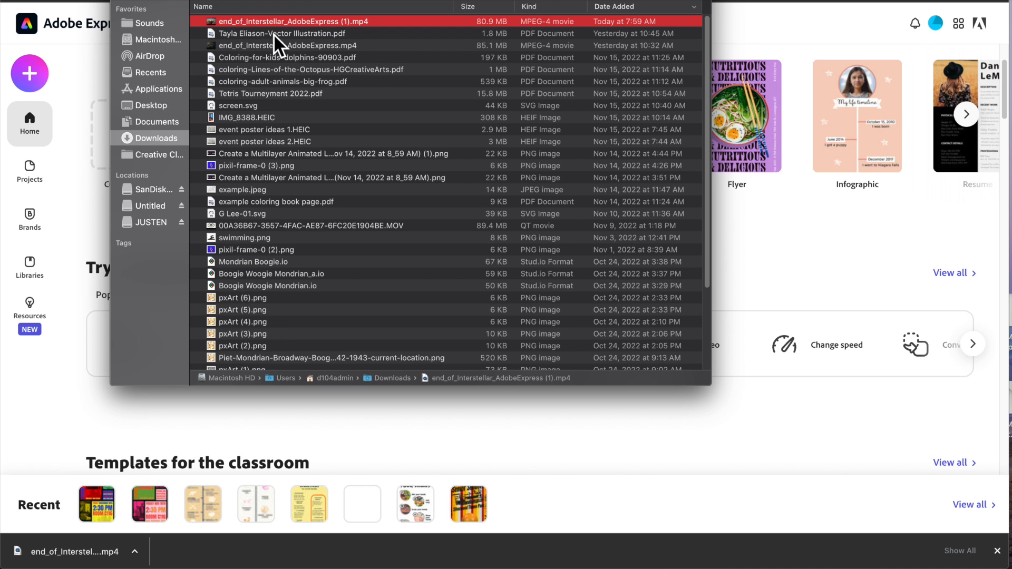
# - Preview the downloaded end_of_Interstellar_AdobeExpress (1).mp4 file in Quick Look
pyautogui.click(291, 32)
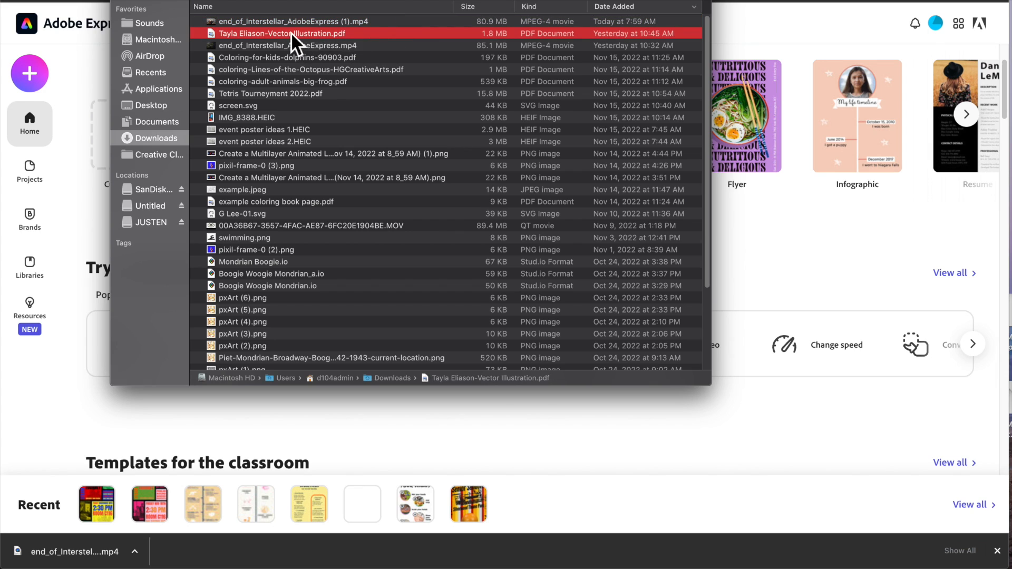
pyautogui.click(277, 21)
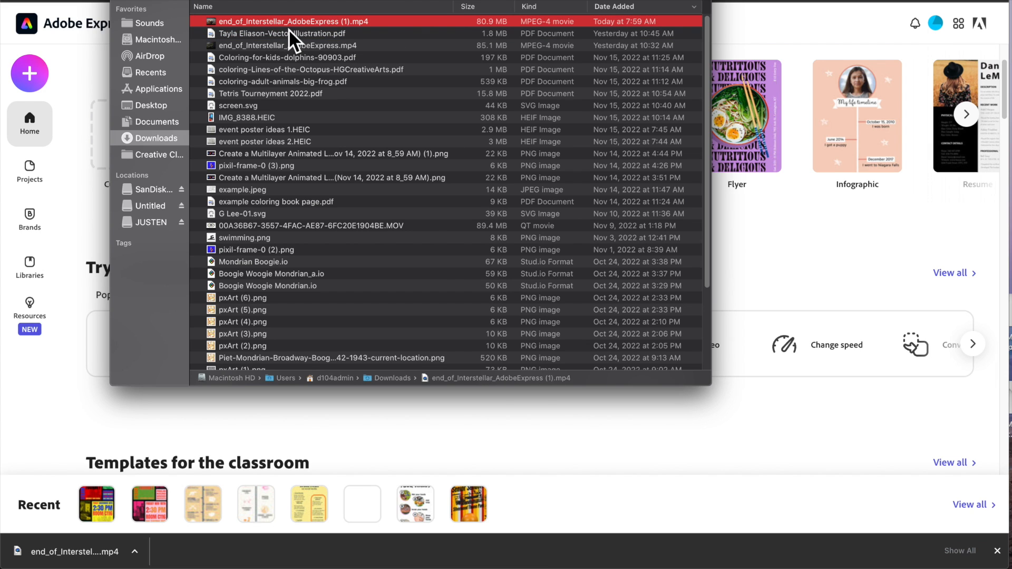
pyautogui.press('space')
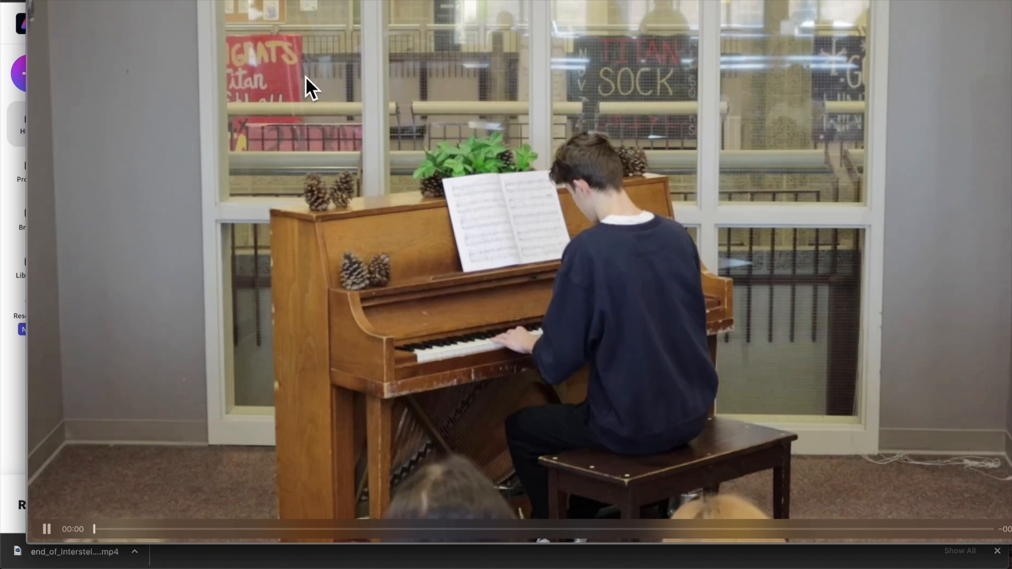
pyautogui.click(928, 530)
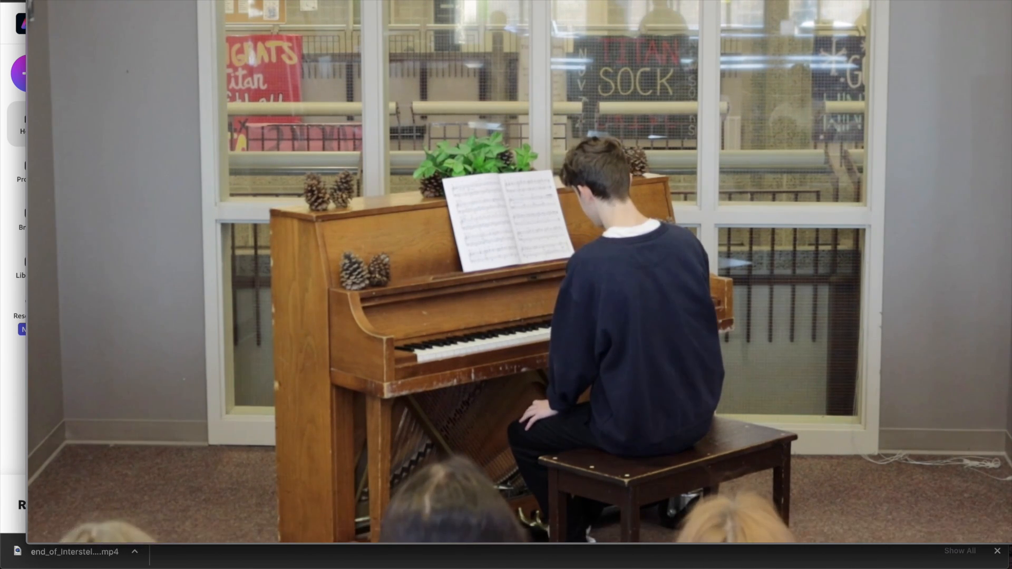
# - Open the Crop video quick action and drop IMG_8405.MOV from the Piano Guy iphone folder into it
pyautogui.press('space')
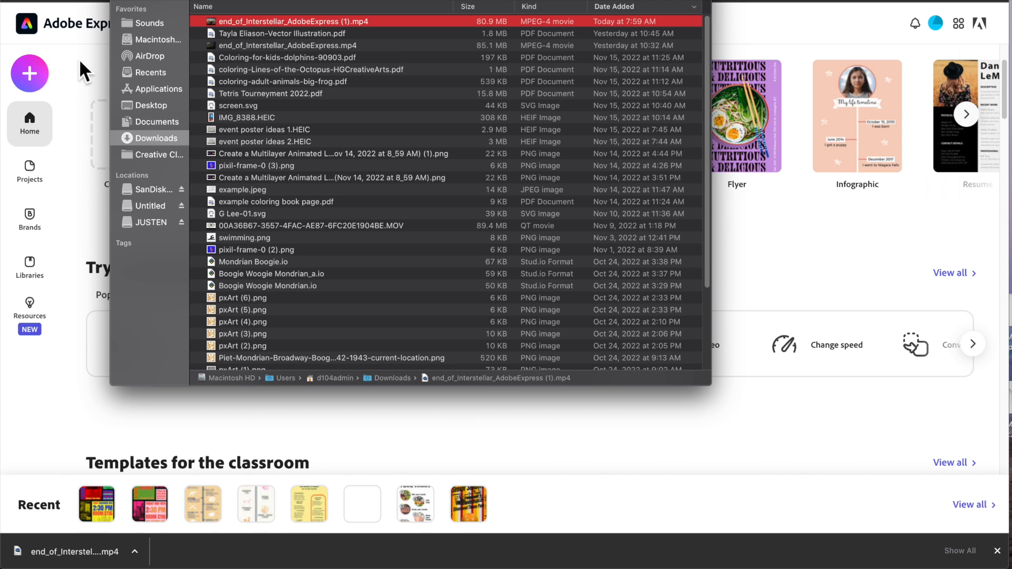
pyautogui.click(100, 59)
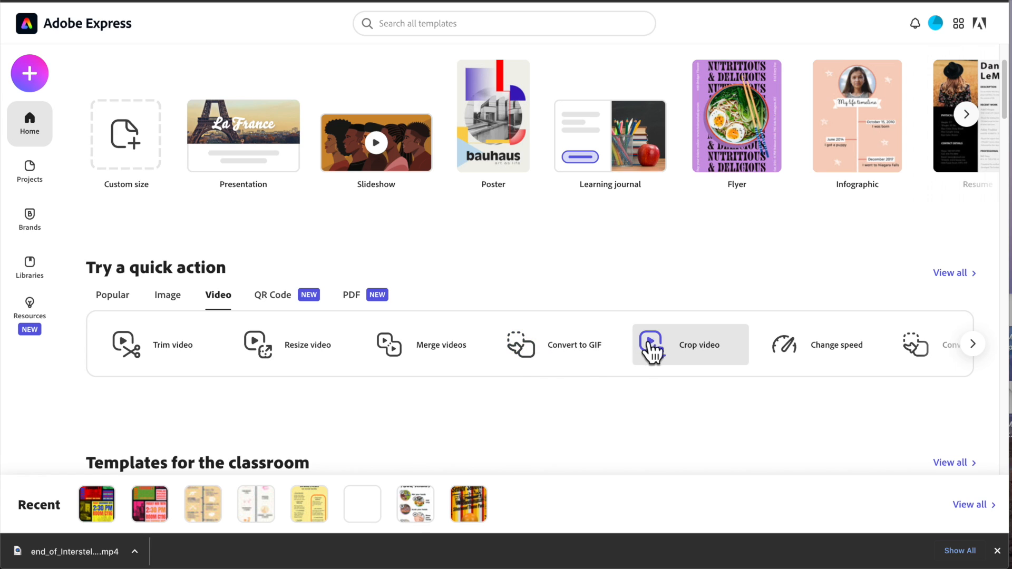
pyautogui.click(685, 354)
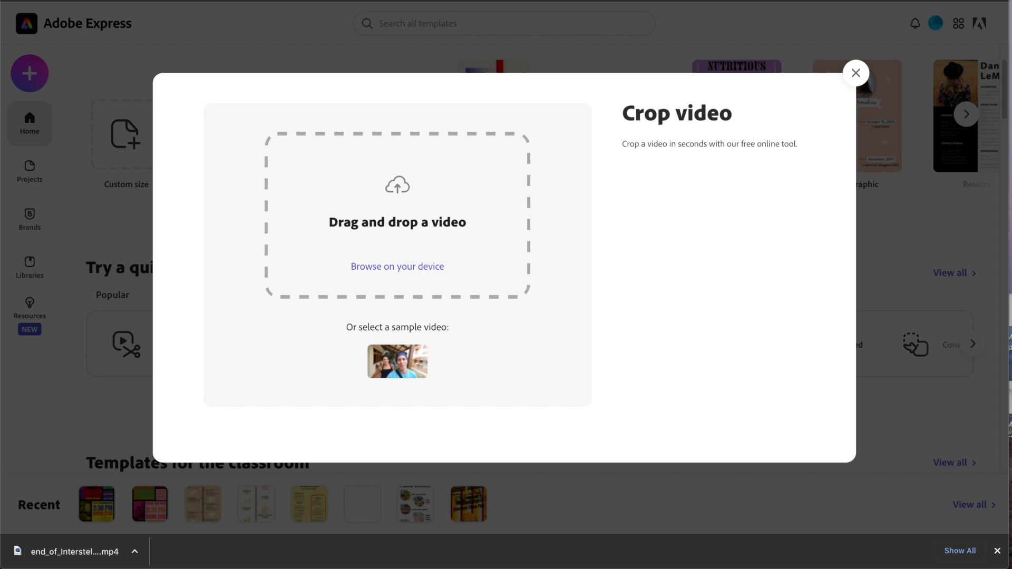
pyautogui.press('super+Tab')
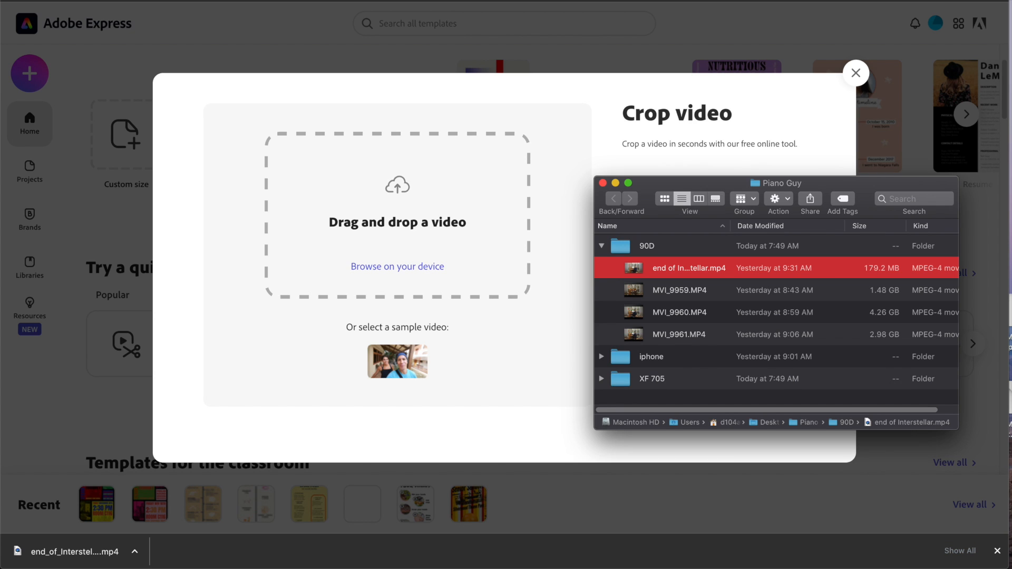
pyautogui.click(602, 247)
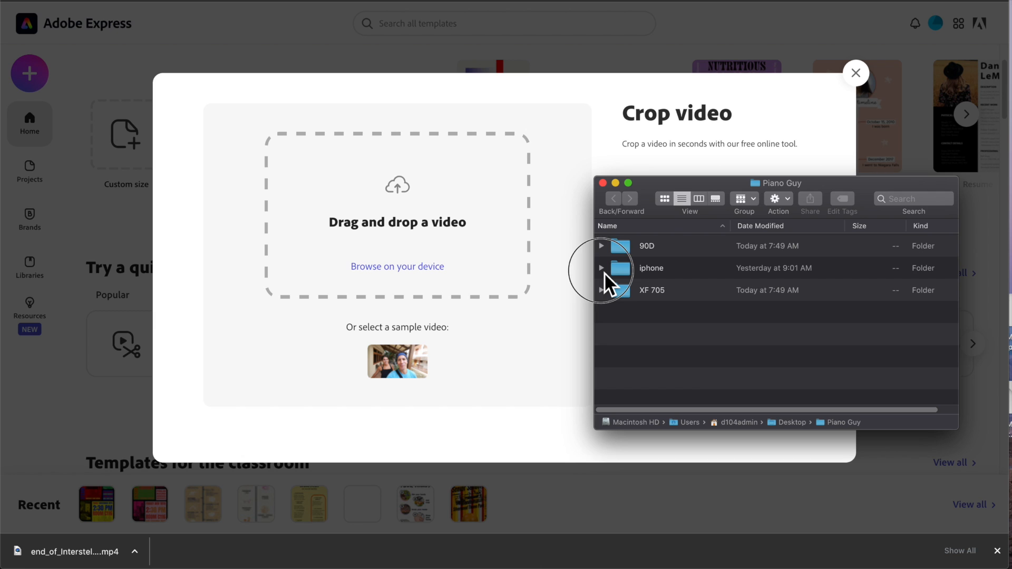
pyautogui.click(602, 269)
pyautogui.moveTo(701, 204); pyautogui.dragTo(723, 143)
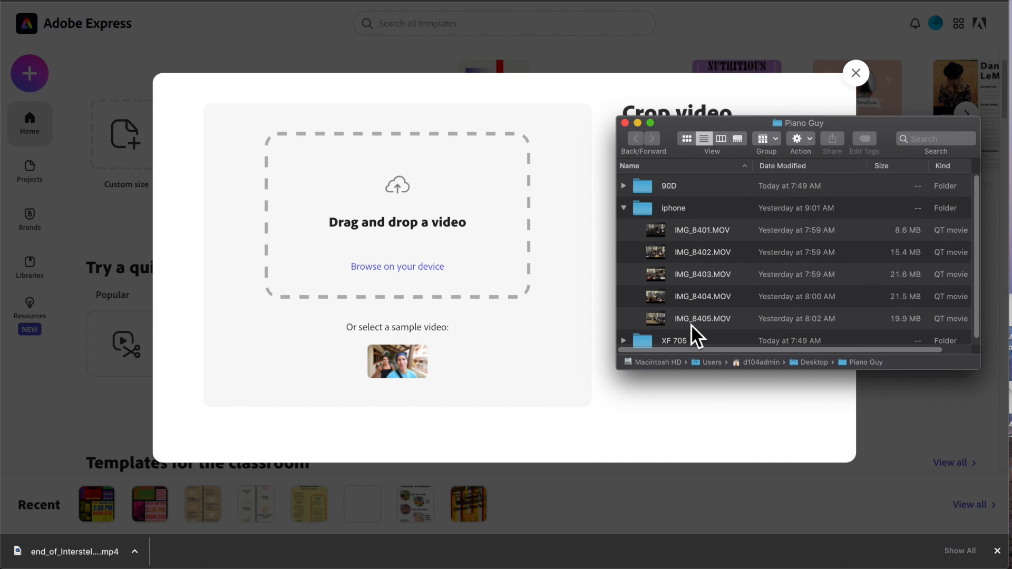
pyautogui.click(705, 321)
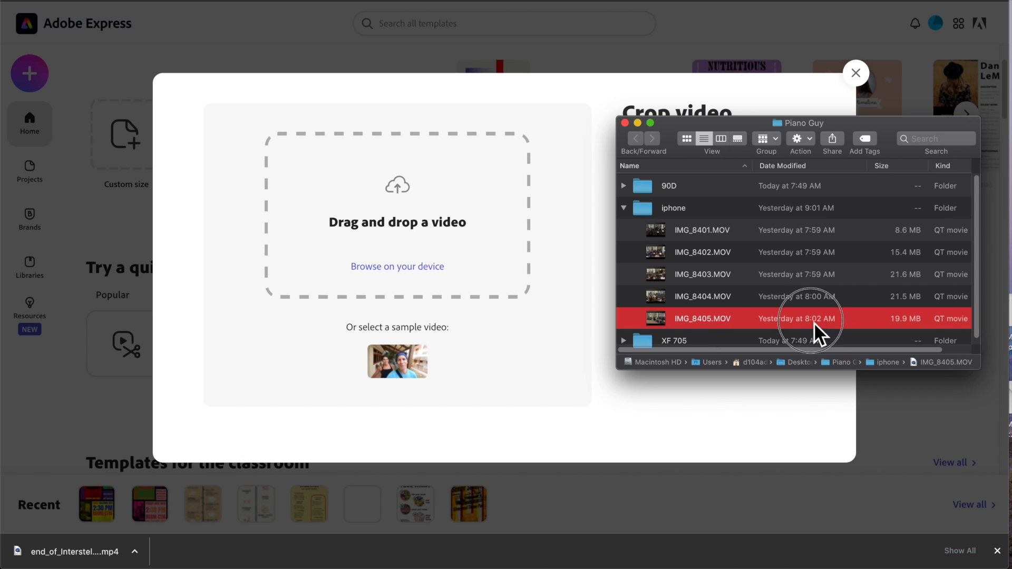
pyautogui.moveTo(814, 323); pyautogui.dragTo(471, 255)
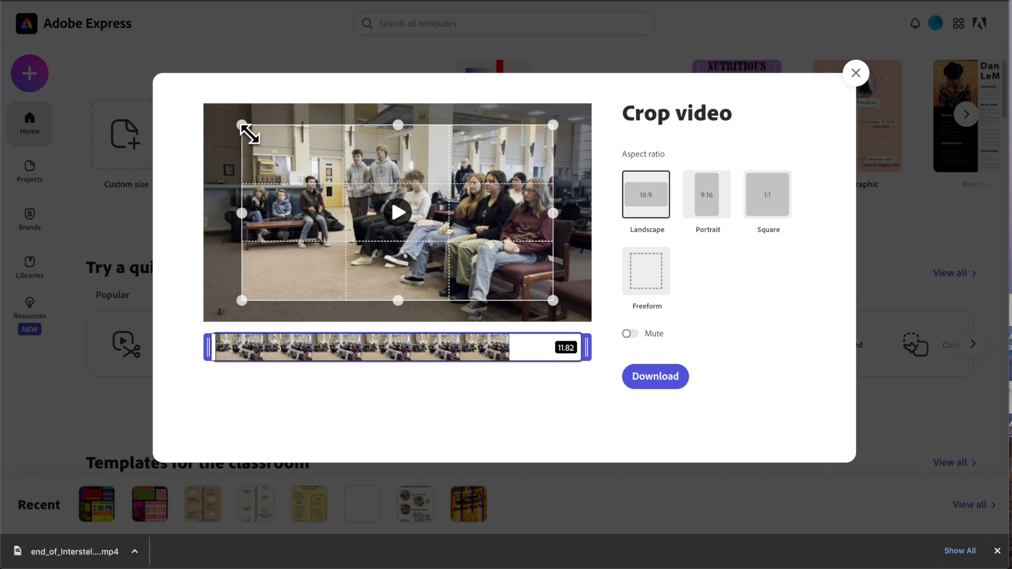
# - Resize and reposition the Landscape (16:9) crop frame to cover most of the seated students
pyautogui.moveTo(250, 135); pyautogui.dragTo(241, 126)
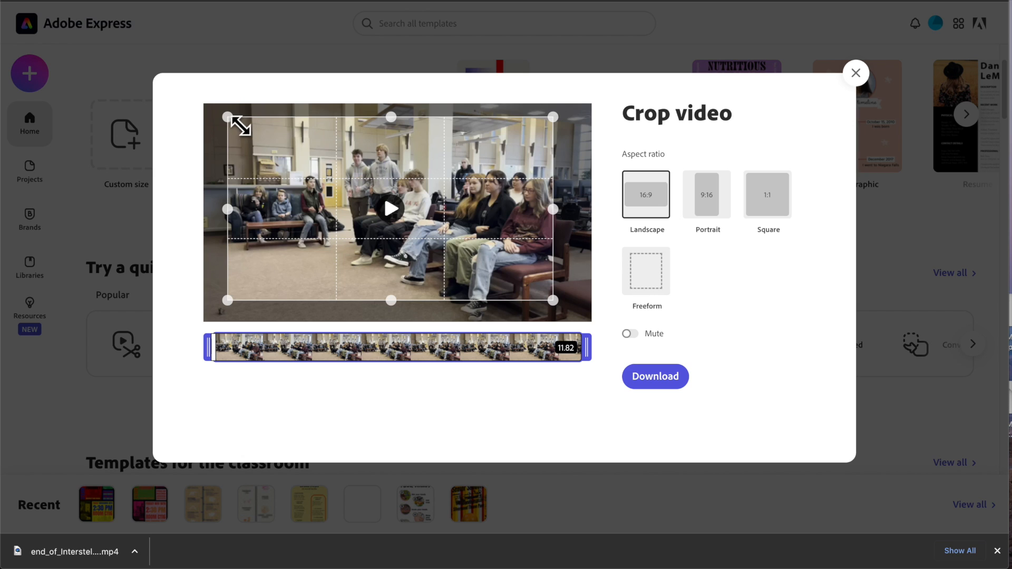
pyautogui.moveTo(554, 301); pyautogui.dragTo(557, 303)
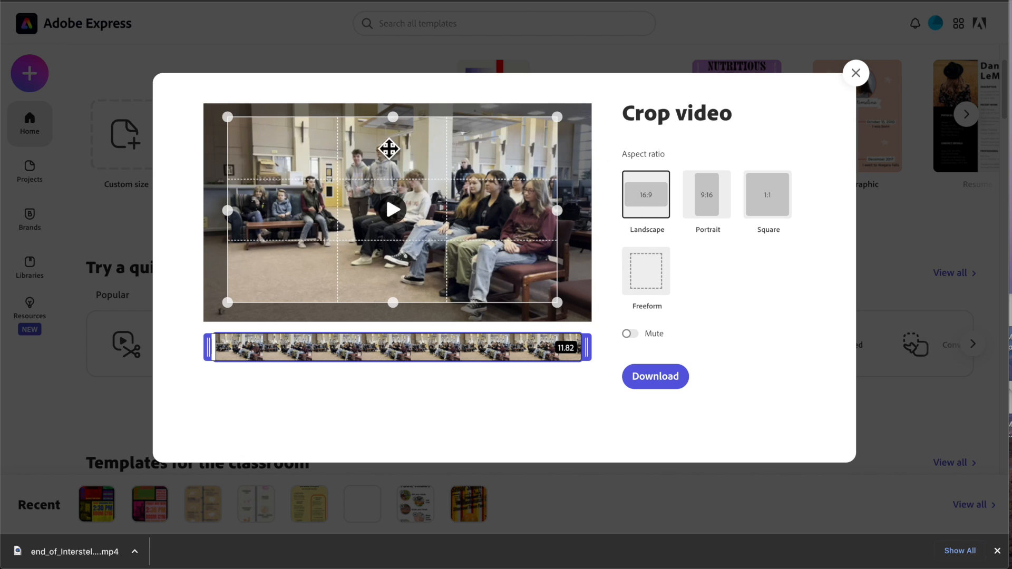
pyautogui.moveTo(372, 231); pyautogui.dragTo(454, 235)
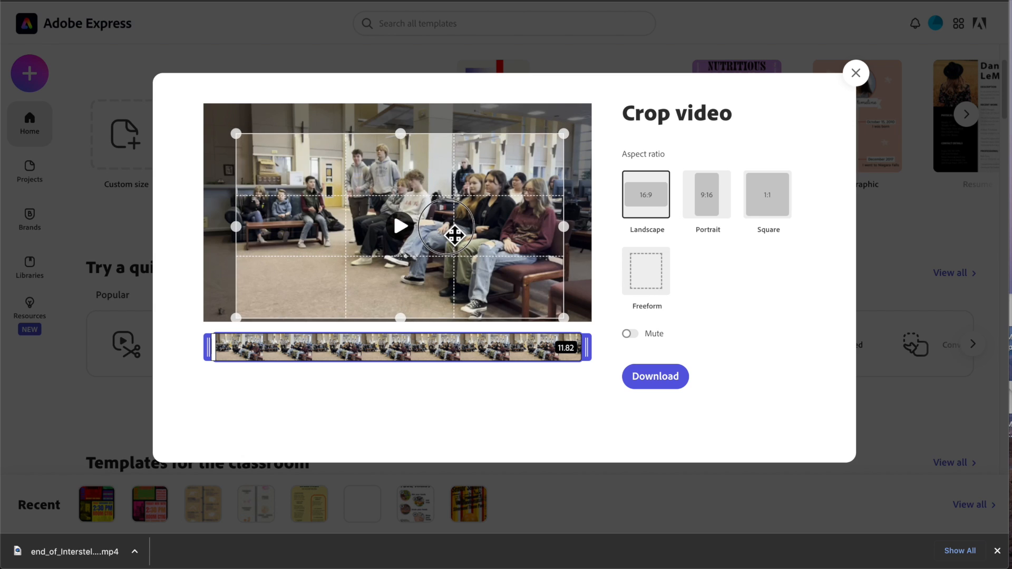
pyautogui.moveTo(563, 135); pyautogui.dragTo(320, 199)
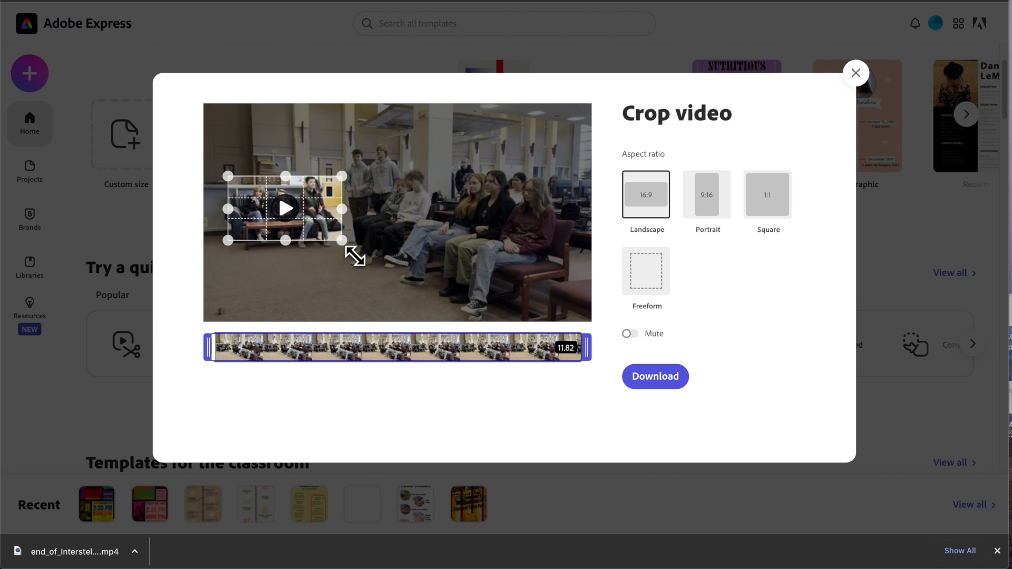
pyautogui.moveTo(351, 249); pyautogui.dragTo(506, 332)
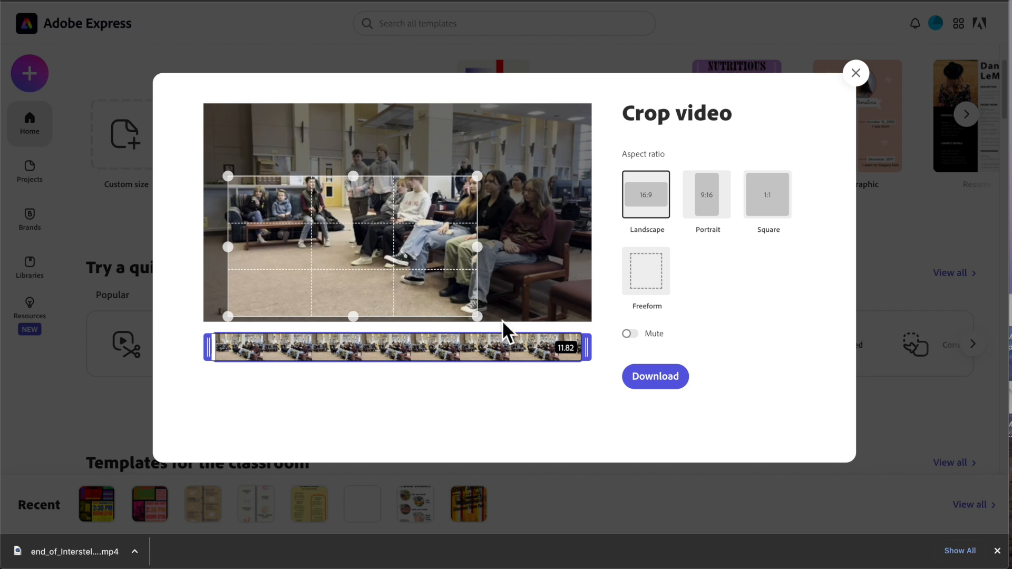
pyautogui.moveTo(486, 189); pyautogui.dragTo(601, 142)
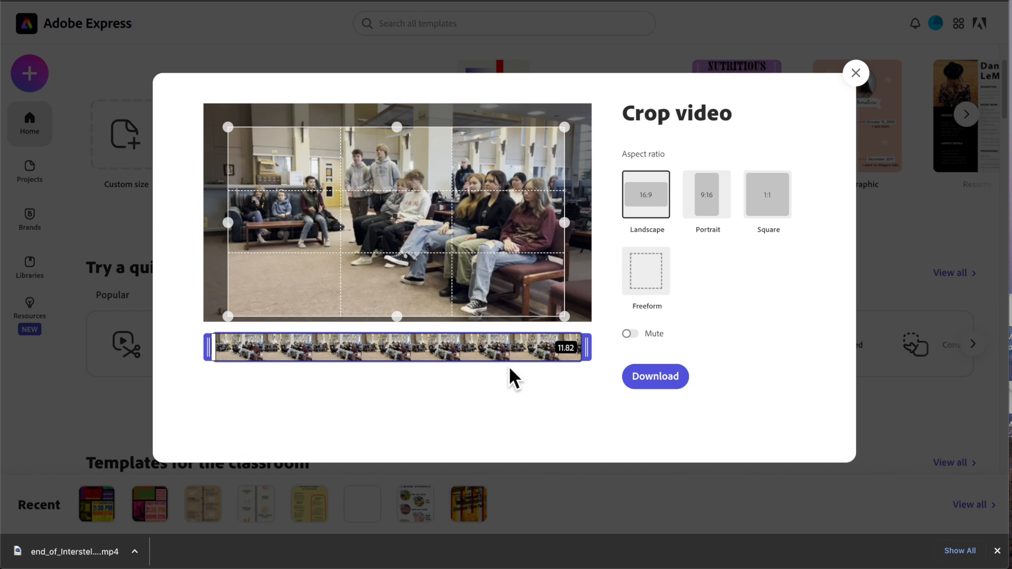
pyautogui.moveTo(446, 232); pyautogui.dragTo(454, 205)
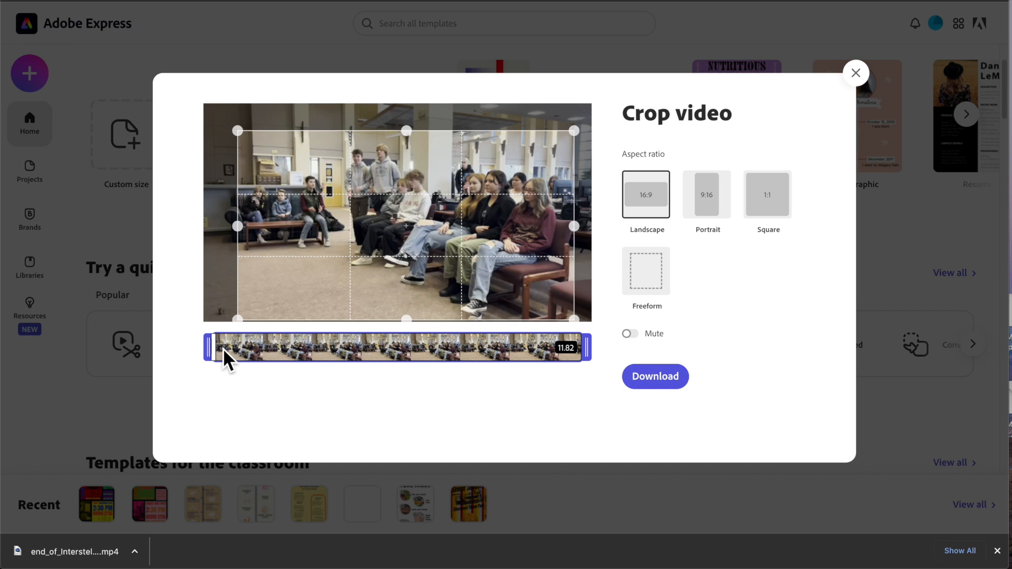
# - Trim the clip's end to about 07.90 seconds and download the cropped video
pyautogui.moveTo(209, 345)
pyautogui.mouseDown()
pyautogui.moveTo(258, 349)
pyautogui.moveTo(191, 349)
pyautogui.moveTo(232, 350)
pyautogui.moveTo(221, 350)
pyautogui.mouseUp()
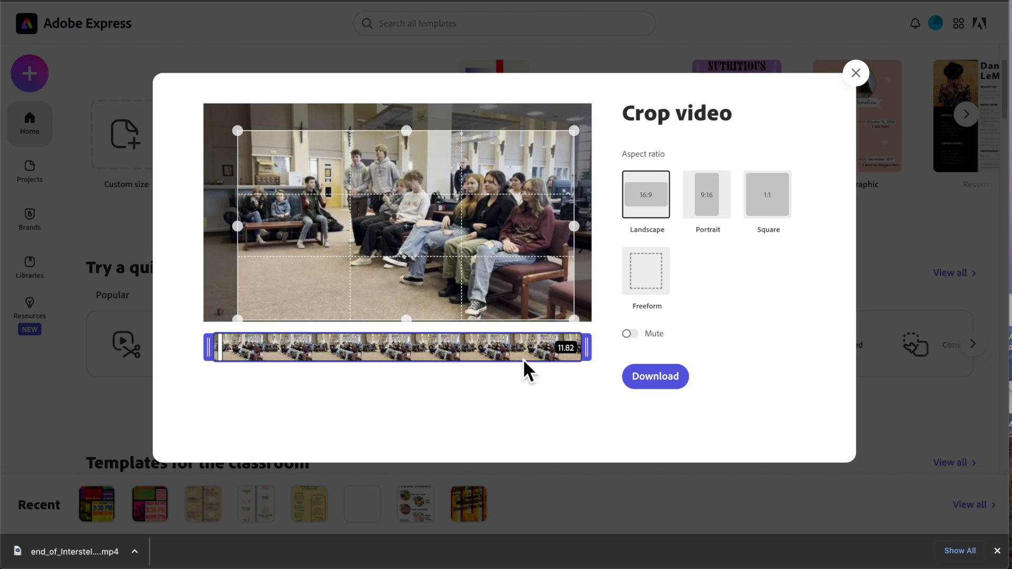
pyautogui.moveTo(585, 347); pyautogui.dragTo(466, 350)
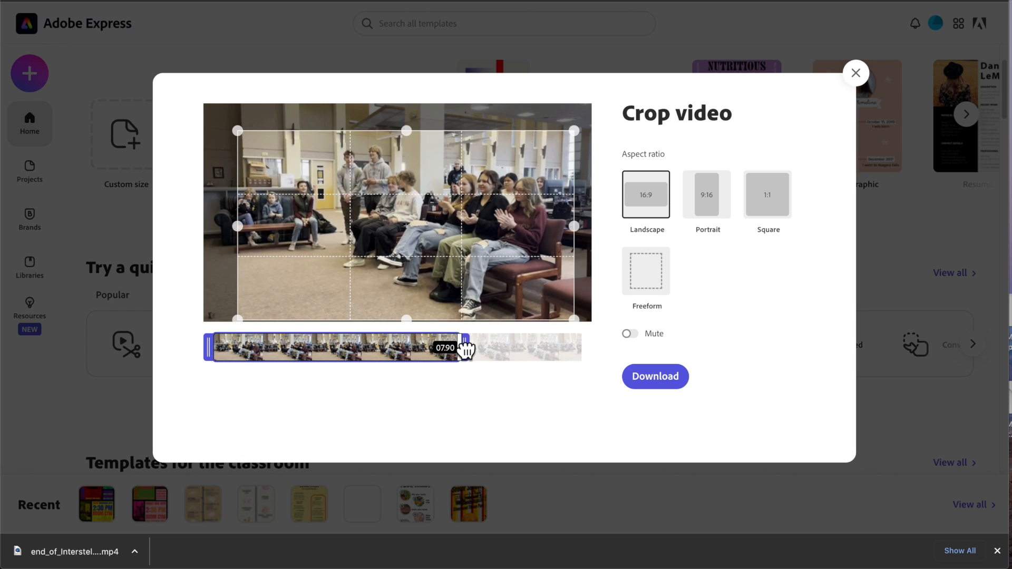
pyautogui.click(655, 377)
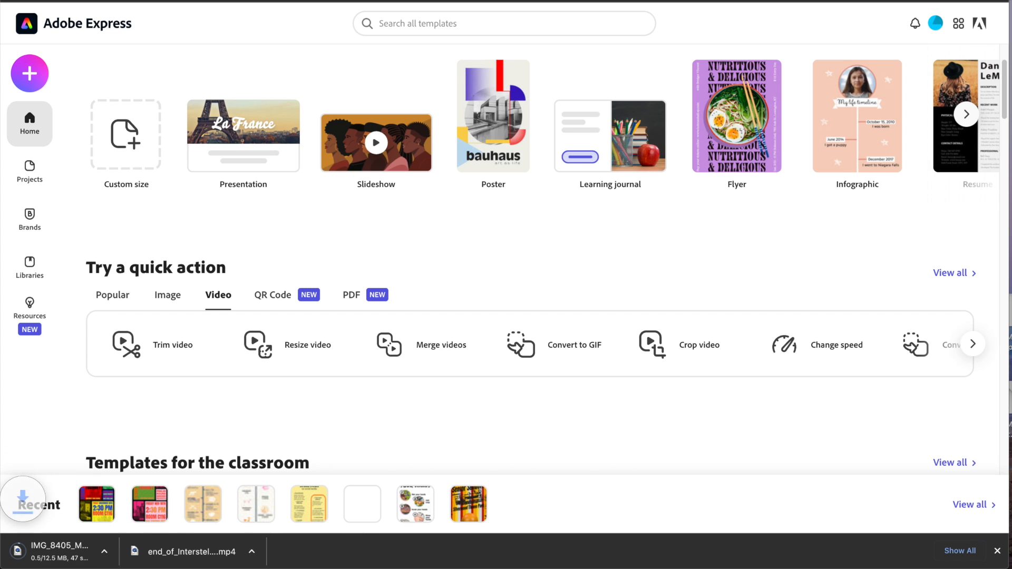
# - Reveal the downloaded IMG_8405_MOV_AdobeExpress.mp4 in its folder, preview it, and close the preview
pyautogui.click(134, 551)
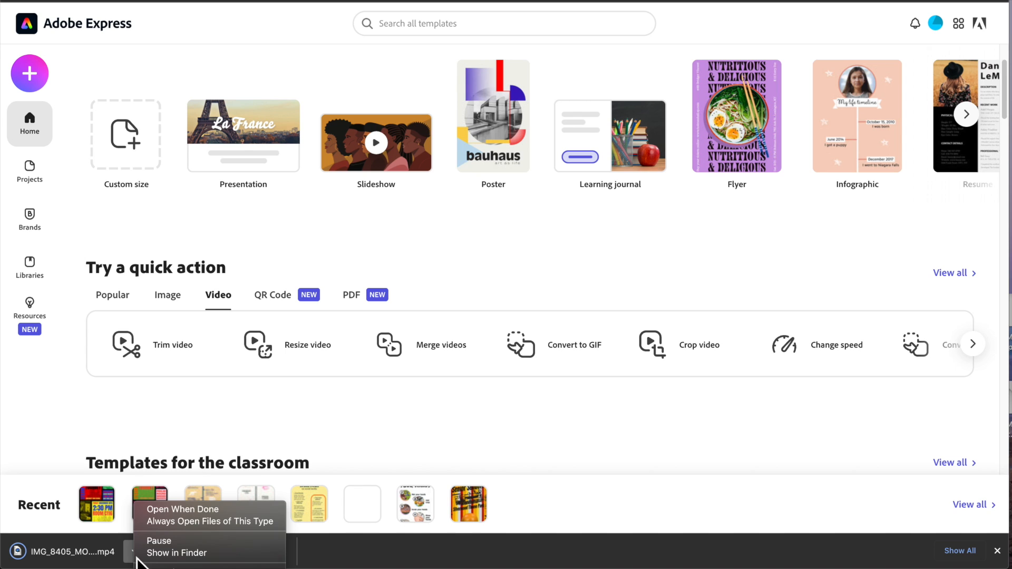
pyautogui.click(185, 552)
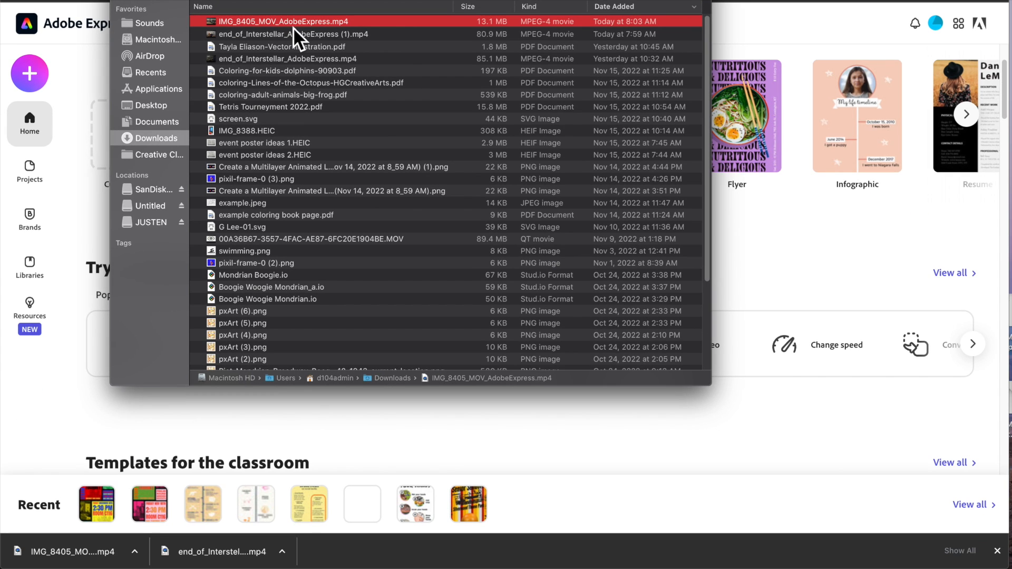
pyautogui.click(488, 38)
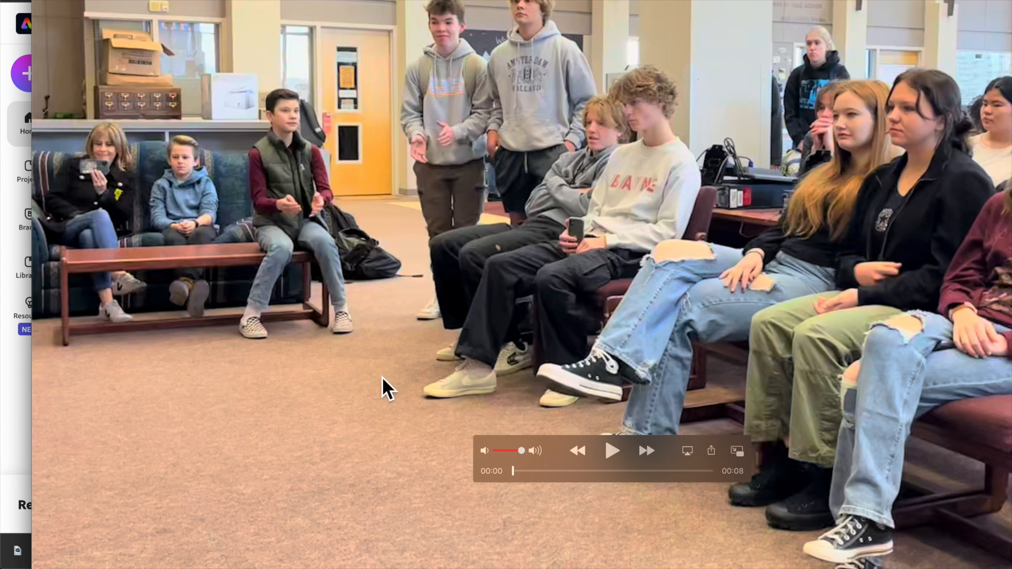
pyautogui.moveTo(788, 121); pyautogui.dragTo(1002, 235)
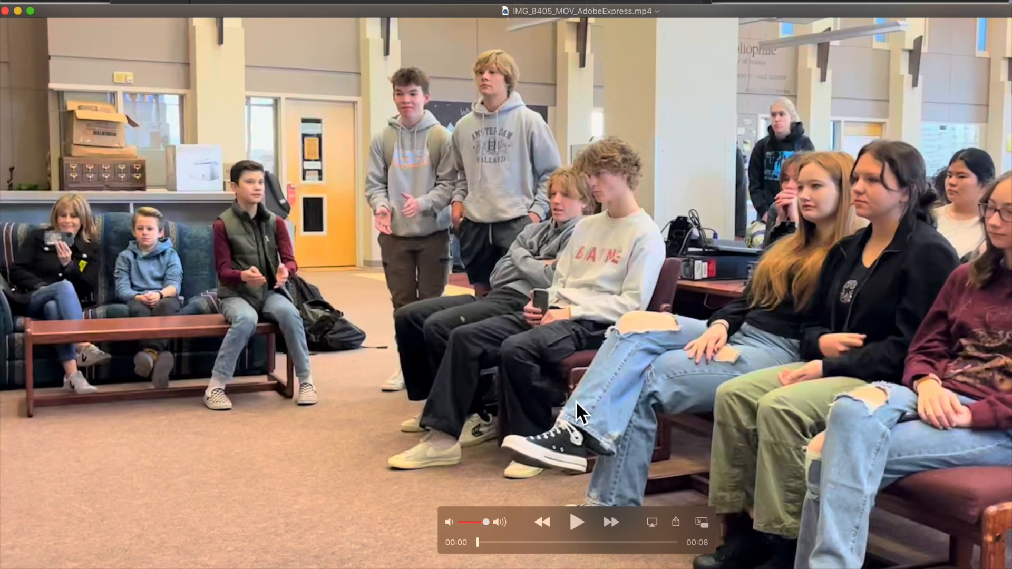
pyautogui.moveTo(655, 545)
pyautogui.mouseDown()
pyautogui.moveTo(674, 540)
pyautogui.moveTo(654, 542)
pyautogui.mouseUp()
pyautogui.moveTo(113, 12); pyautogui.dragTo(187, 10)
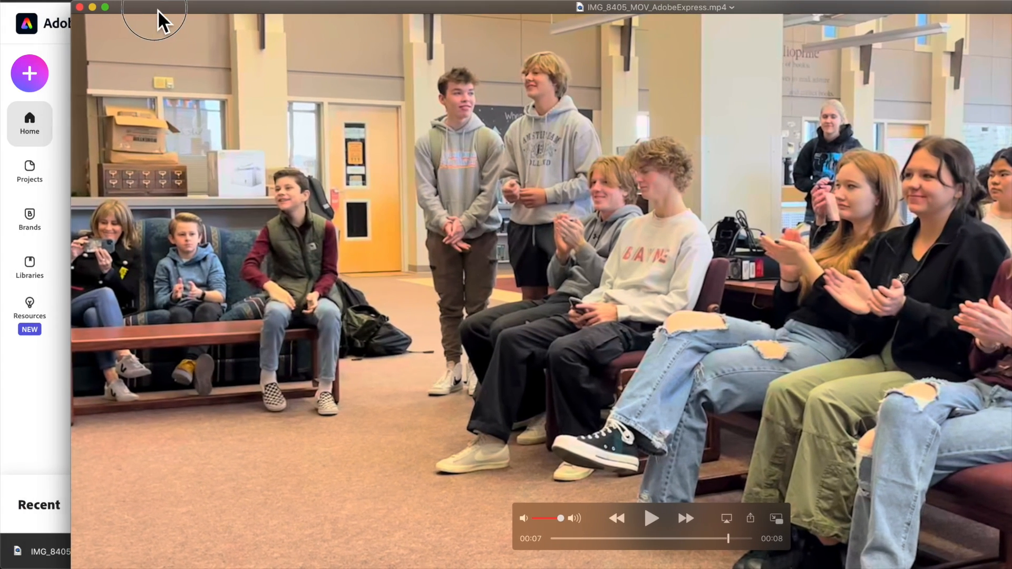
pyautogui.click(82, 12)
# - Open the Merge videos quick action and drop end_of_Interstellar_AdobeExpress (1).mp4 from Downloads into it
pyautogui.click(74, 68)
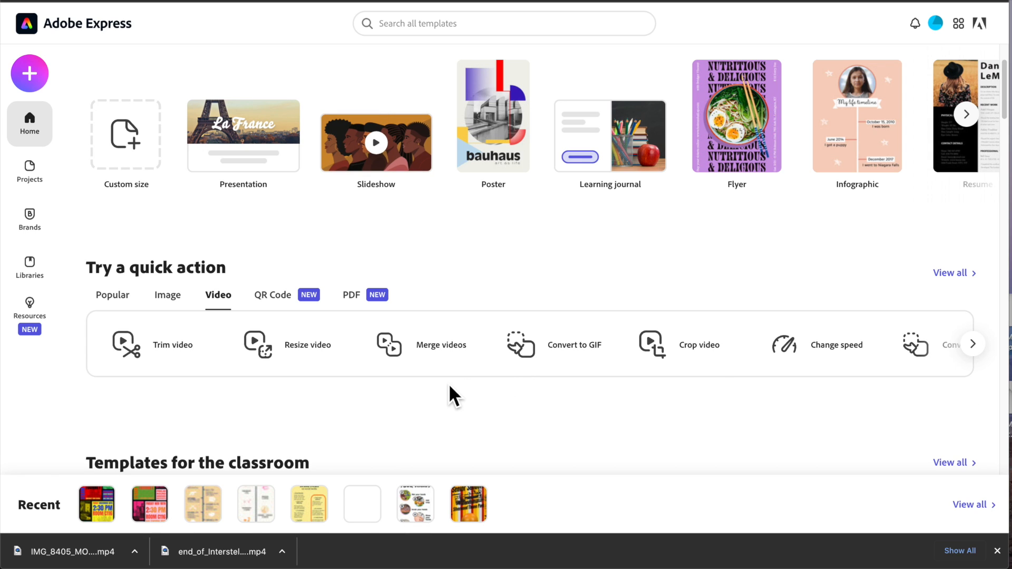
pyautogui.click(428, 357)
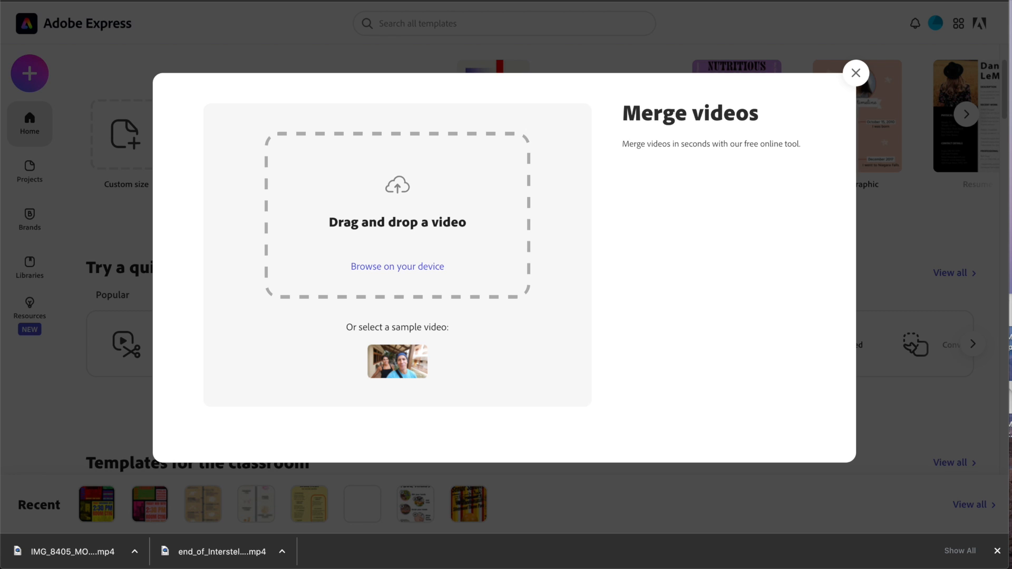
pyautogui.click(282, 557)
pyautogui.click(298, 558)
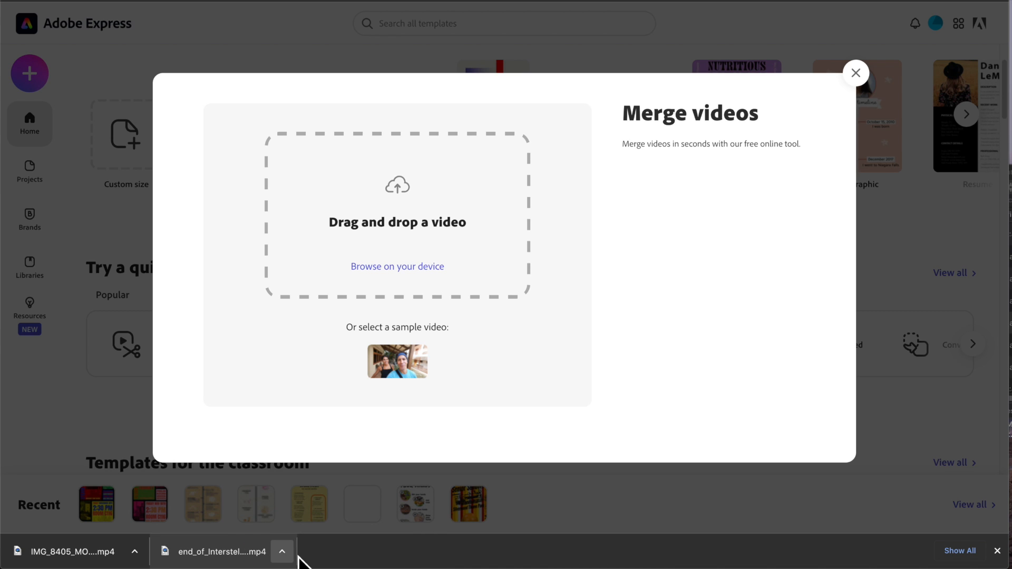
pyautogui.click(281, 558)
pyautogui.click(316, 557)
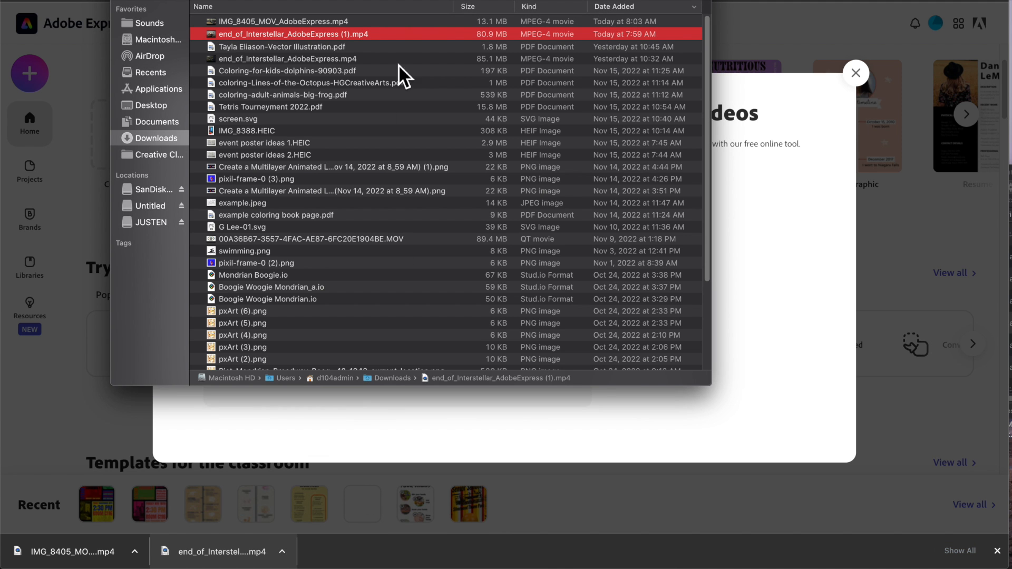
pyautogui.moveTo(237, 0); pyautogui.dragTo(747, 25)
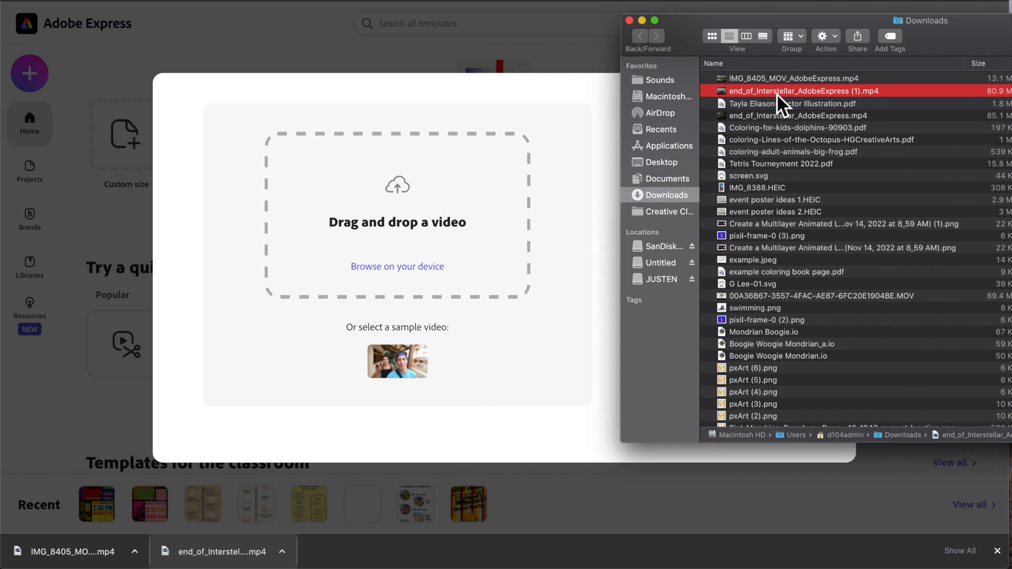
pyautogui.moveTo(777, 93); pyautogui.dragTo(442, 205)
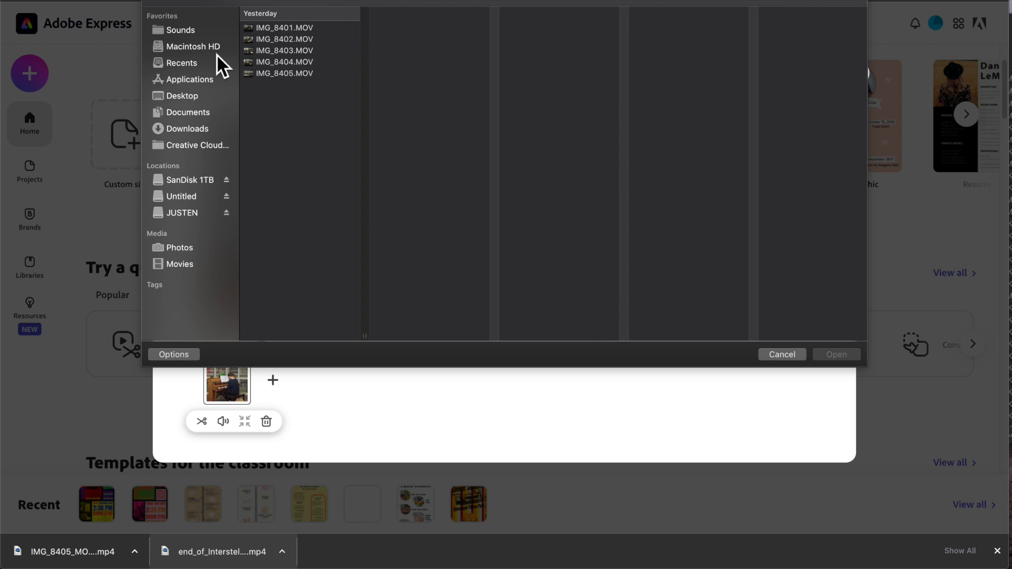
# - Add IMG_8405_MOV_AdobeExpress.mp4 from Downloads as the second clip of the merge
pyautogui.click(188, 131)
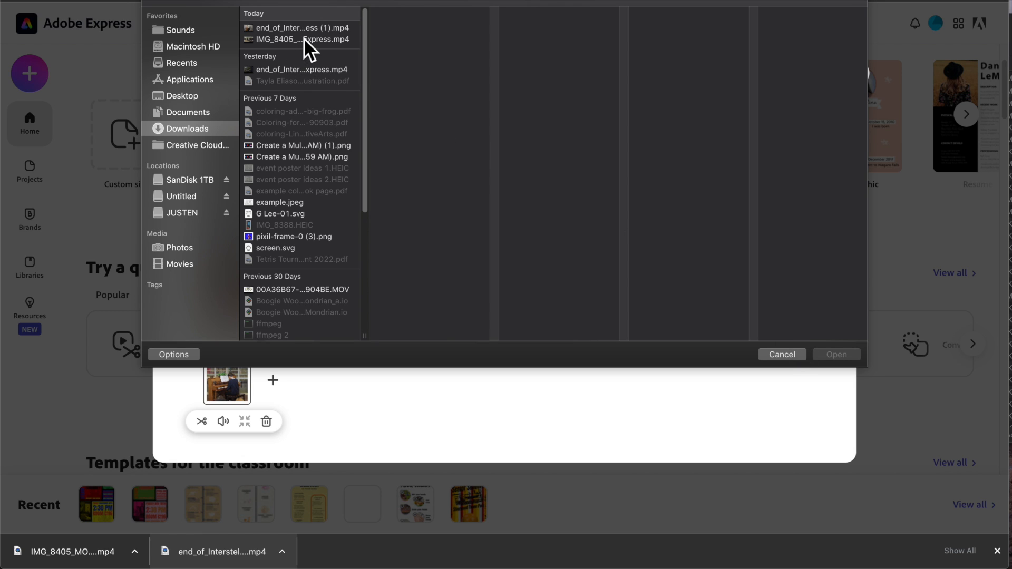
pyautogui.click(292, 39)
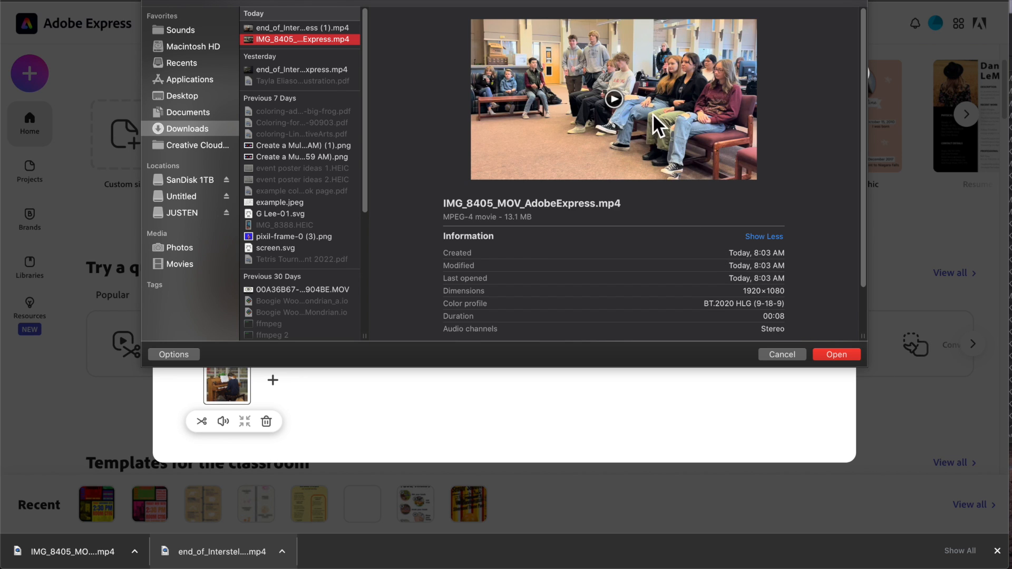
pyautogui.click(836, 354)
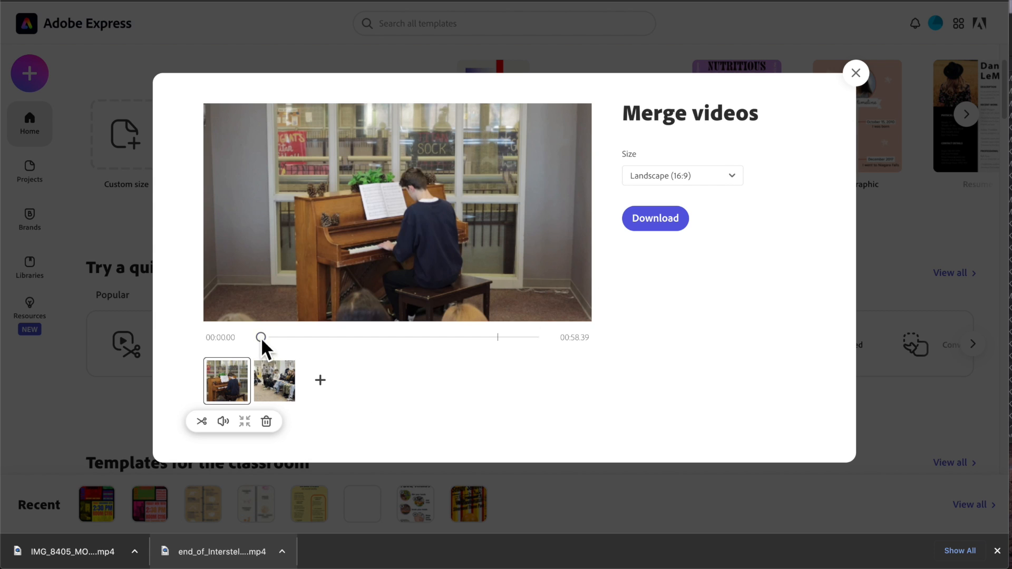
# - Add IMG_8403.MOV from the Desktop's Piano Guy > iphone folder as a third clip of the merge
pyautogui.moveTo(260, 337); pyautogui.dragTo(463, 338)
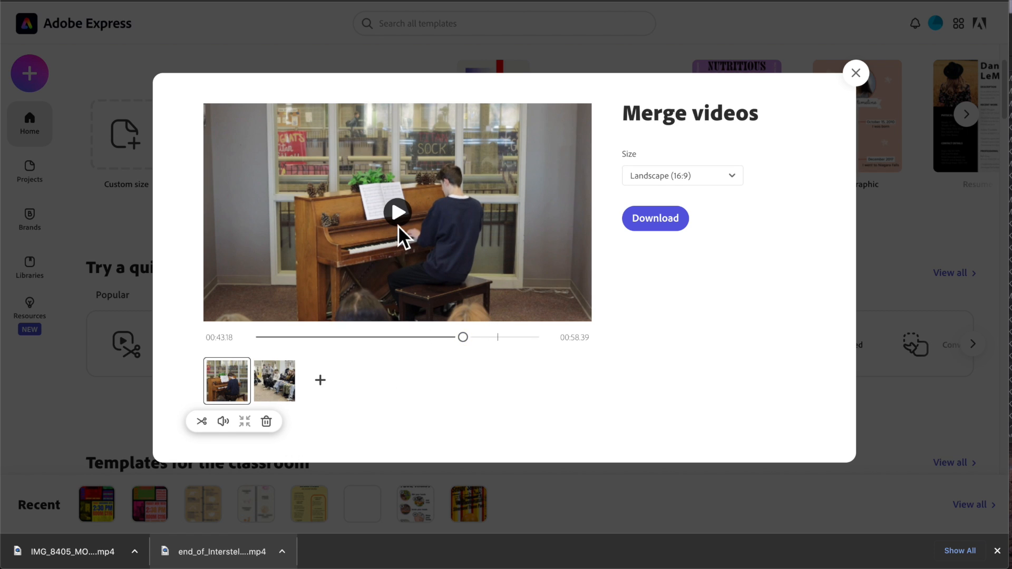
pyautogui.click(400, 220)
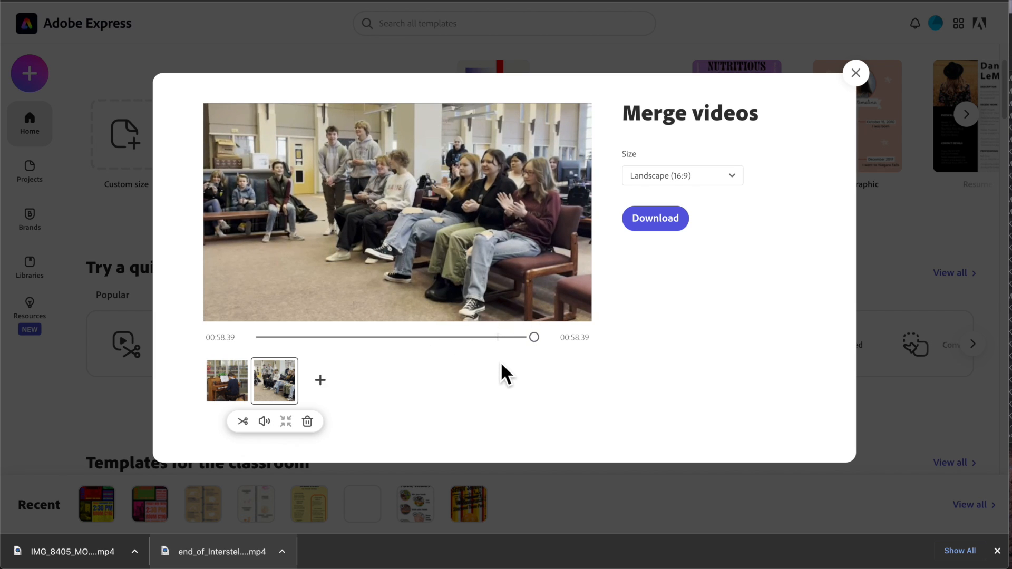
pyautogui.click(321, 379)
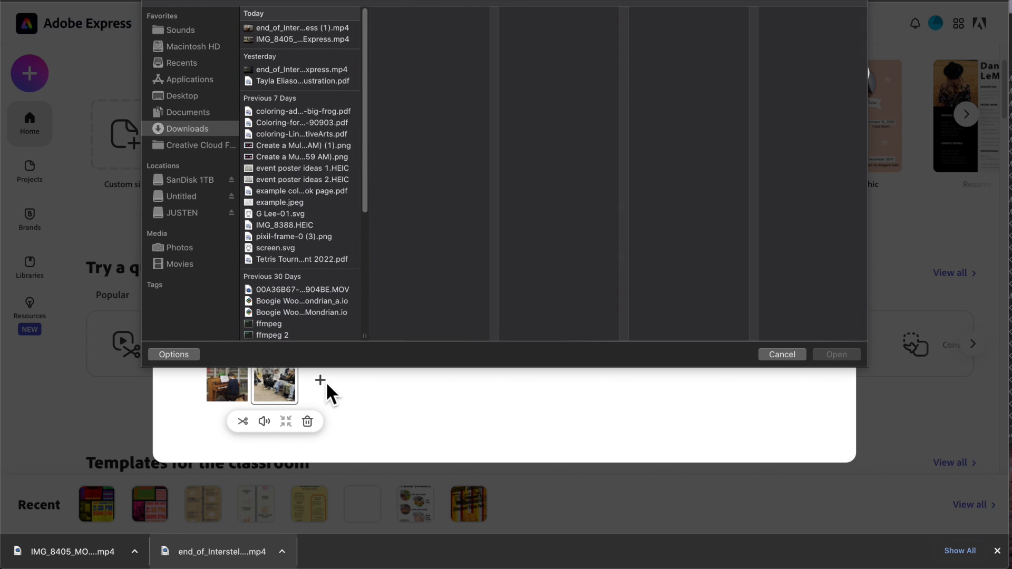
pyautogui.click(275, 62)
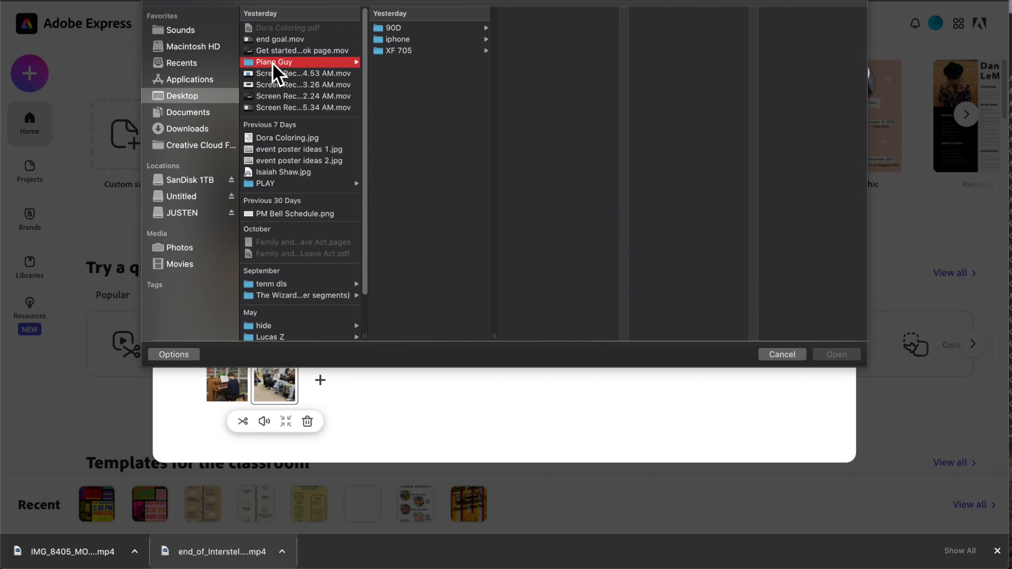
pyautogui.click(405, 40)
pyautogui.click(543, 50)
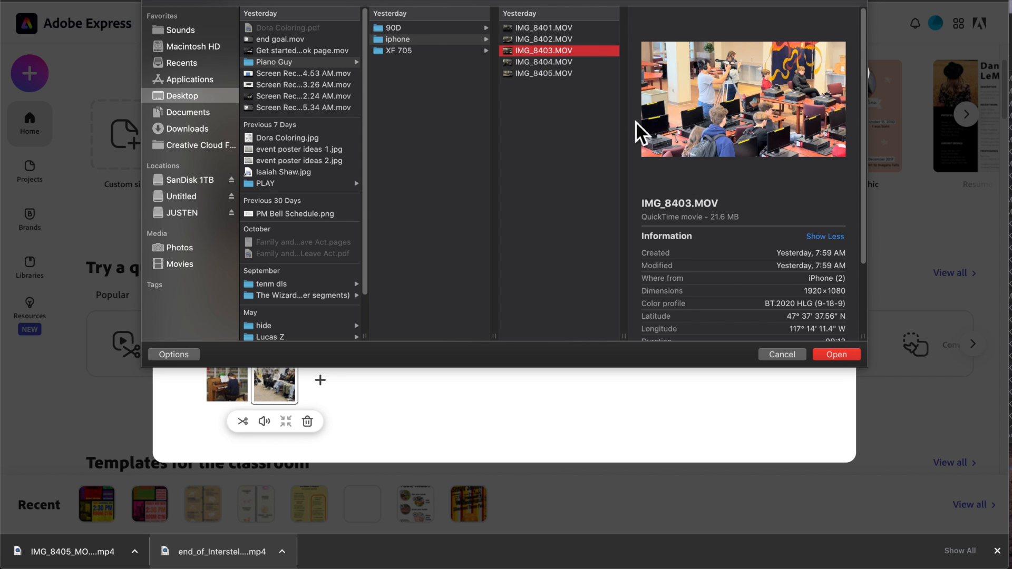
pyautogui.click(837, 356)
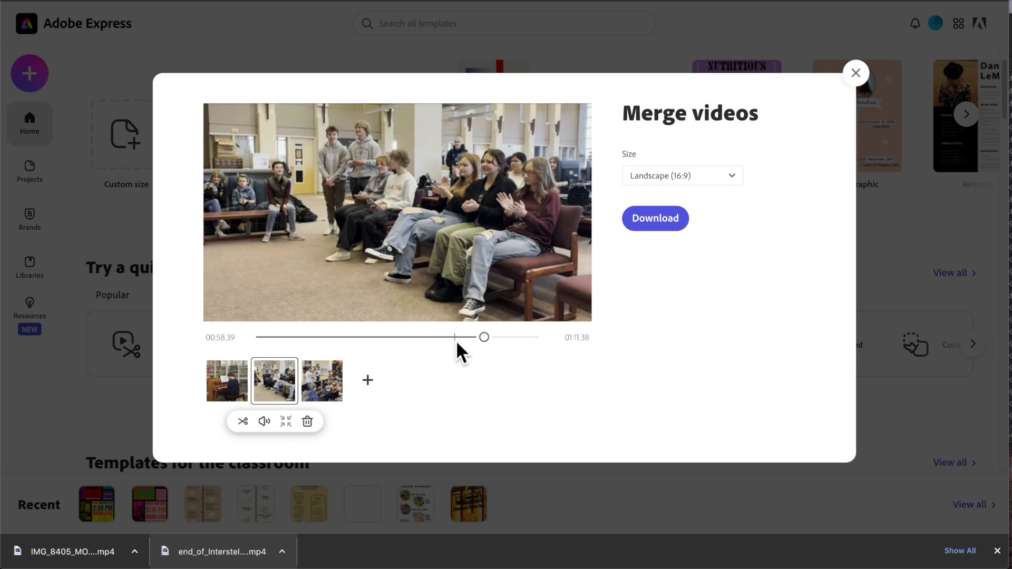
# - Move the IMG_8403 clip to the start of the merge sequence and play it from the beginning
pyautogui.moveTo(488, 339); pyautogui.dragTo(523, 338)
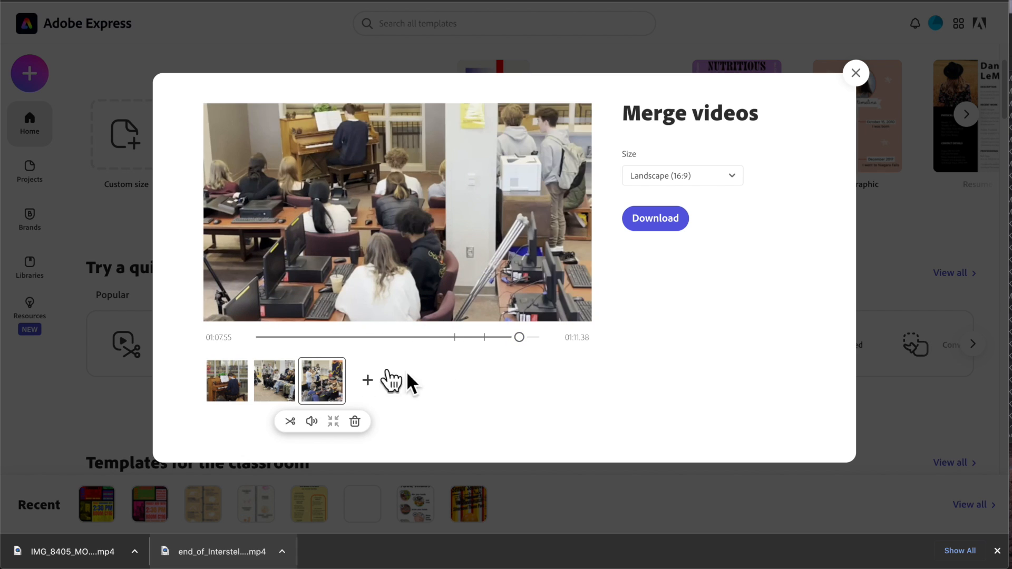
pyautogui.moveTo(336, 381); pyautogui.dragTo(240, 380)
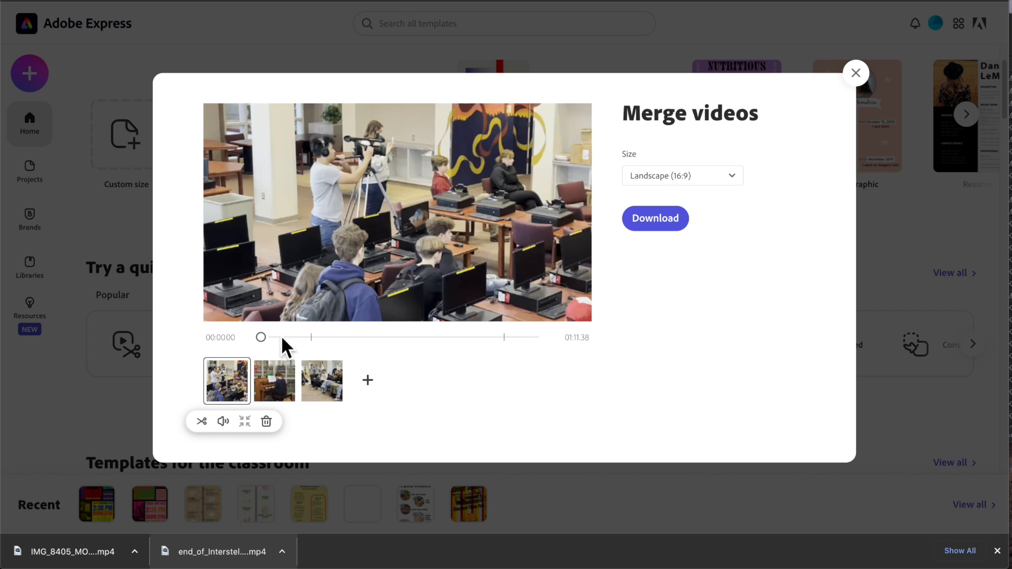
pyautogui.moveTo(264, 339)
pyautogui.mouseDown()
pyautogui.moveTo(545, 343)
pyautogui.moveTo(255, 340)
pyautogui.mouseUp()
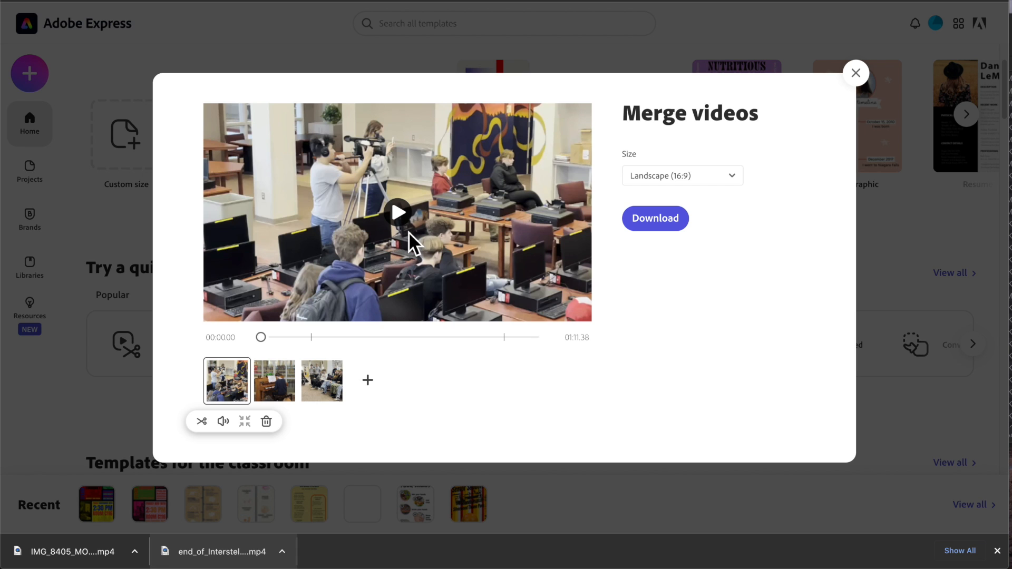
pyautogui.click(403, 217)
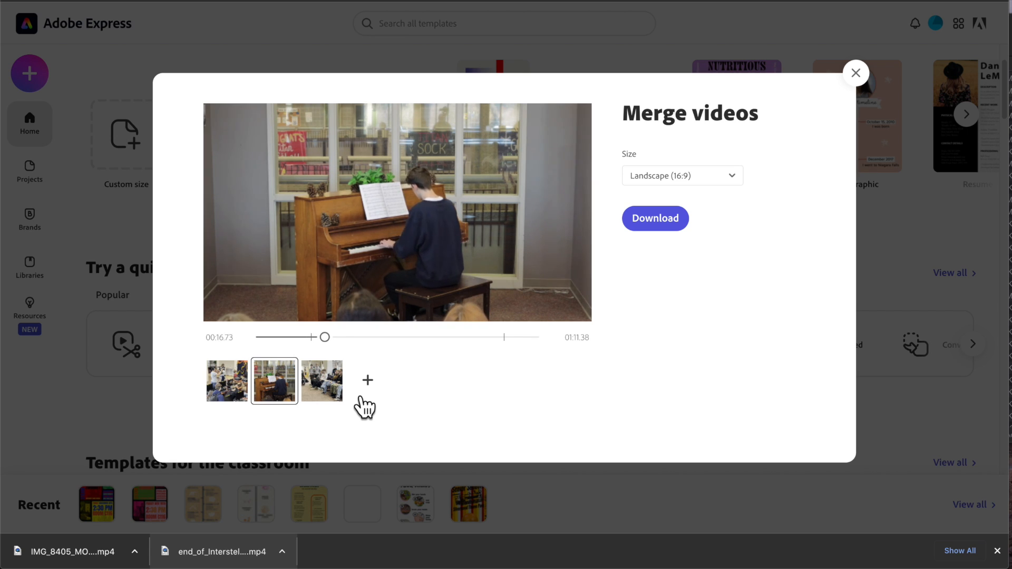
# - Trim the piano performance clip so it starts at 00:09.02
pyautogui.press('space')
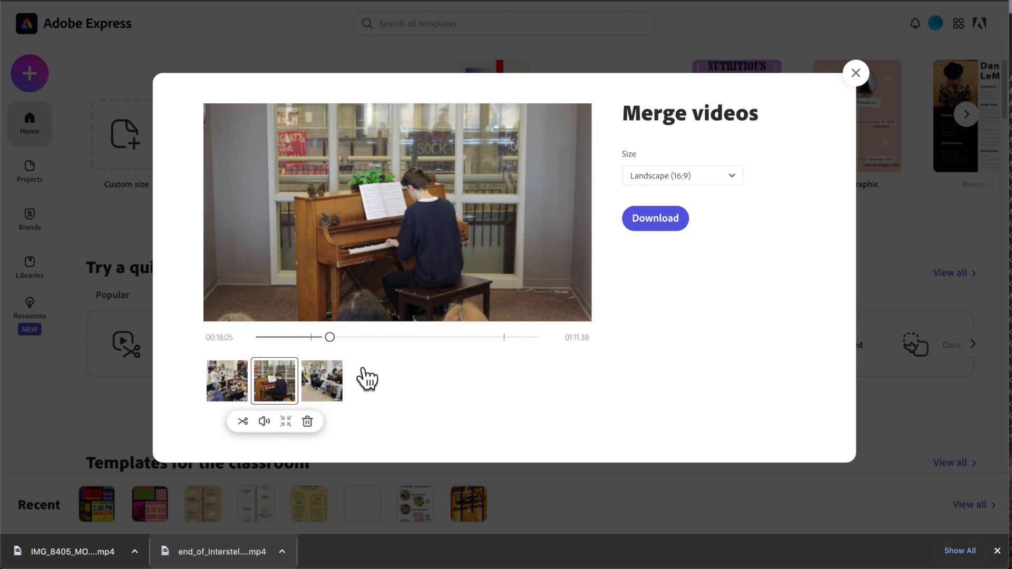
pyautogui.click(289, 398)
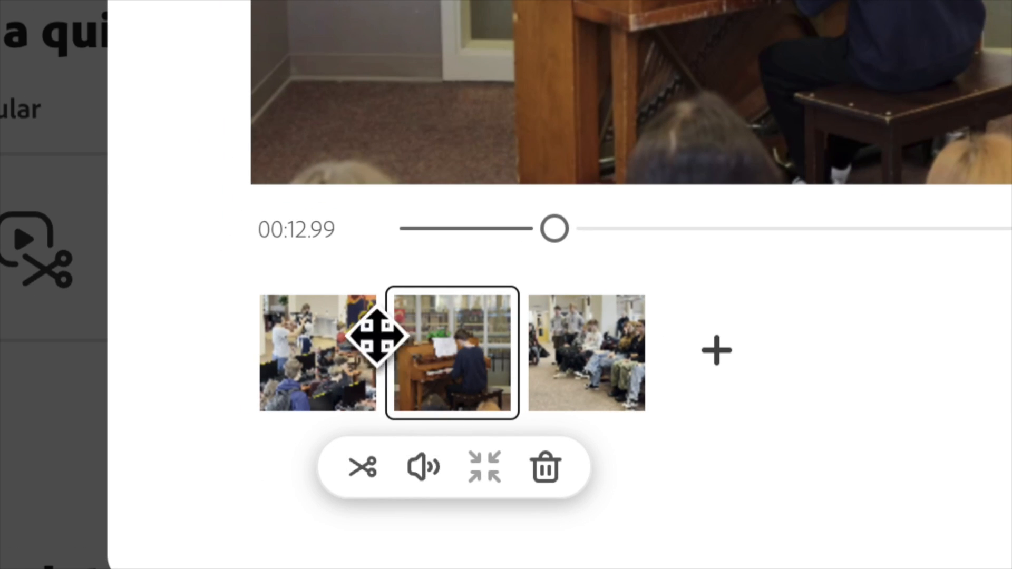
pyautogui.click(361, 468)
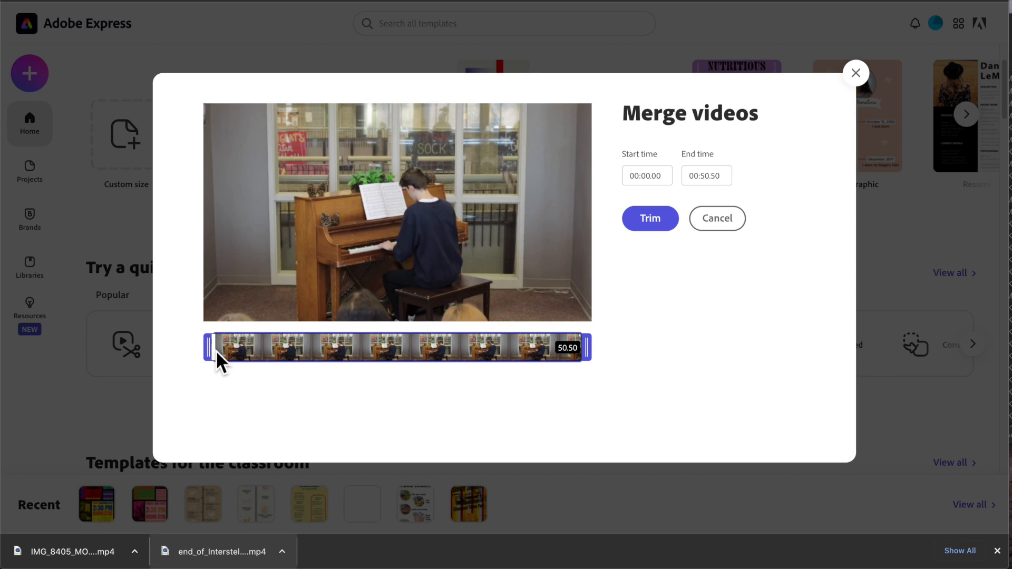
pyautogui.moveTo(216, 350); pyautogui.dragTo(271, 352)
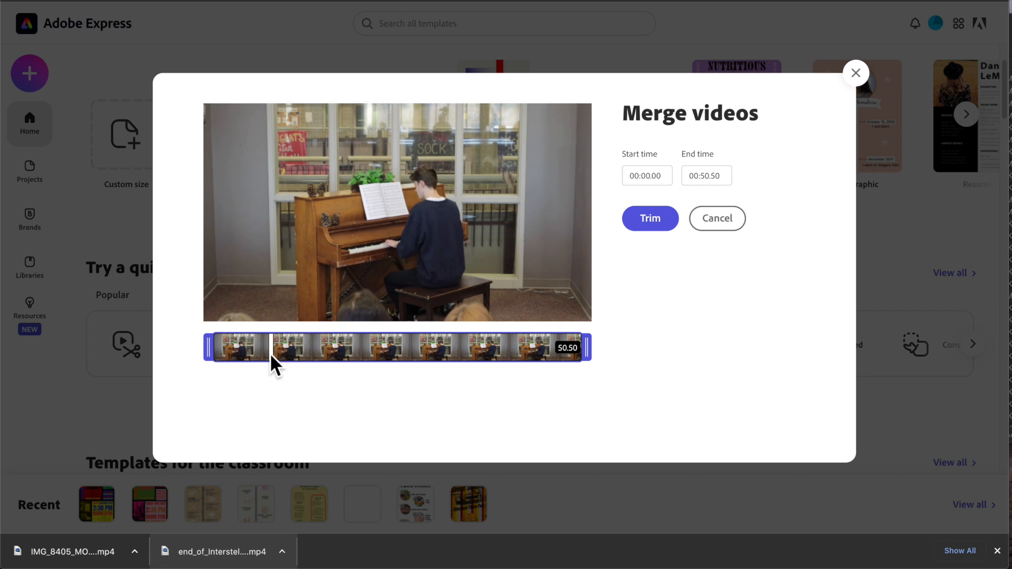
pyautogui.click(395, 211)
pyautogui.moveTo(278, 347); pyautogui.dragTo(269, 351)
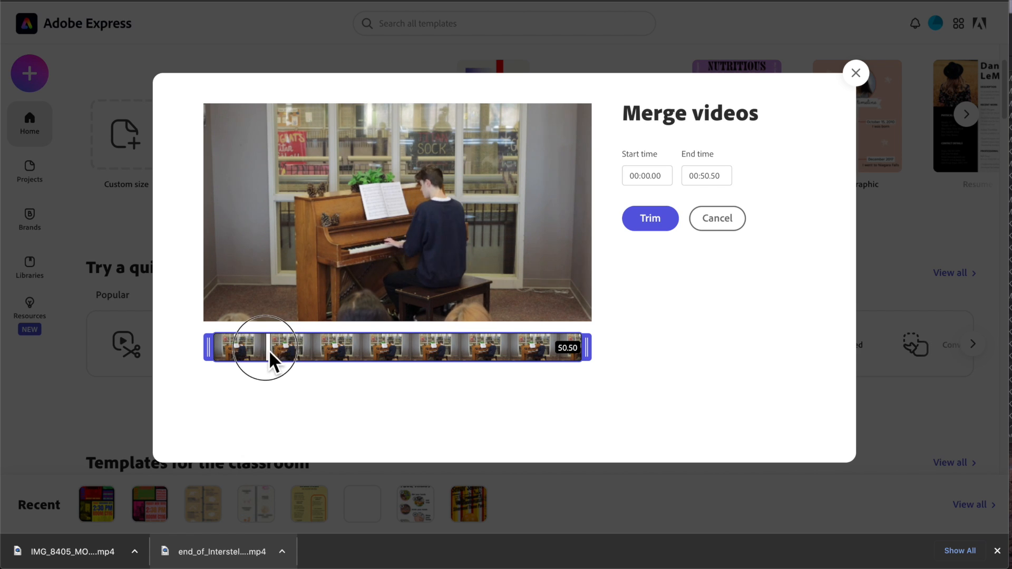
pyautogui.click(397, 221)
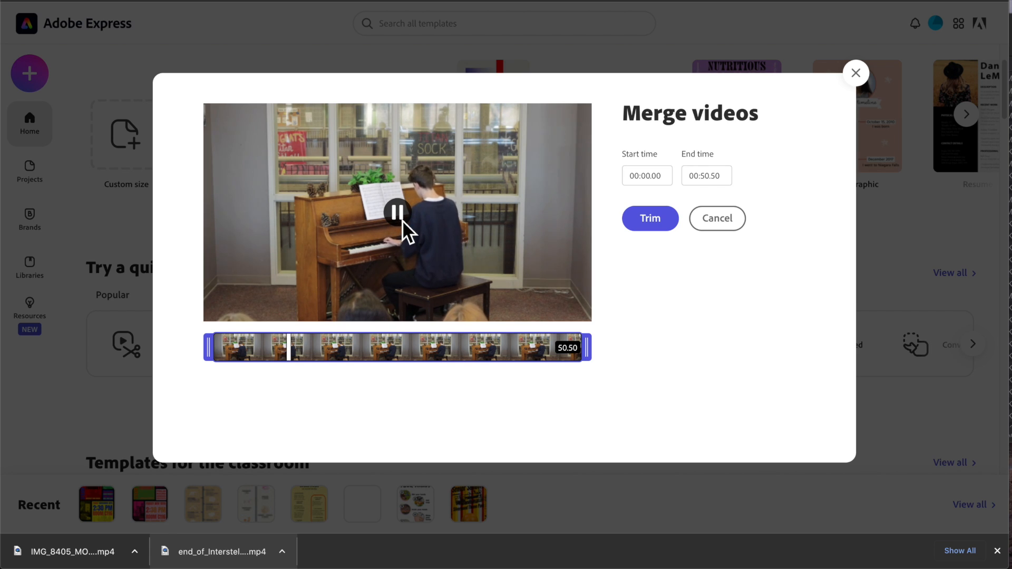
pyautogui.moveTo(209, 345); pyautogui.dragTo(276, 347)
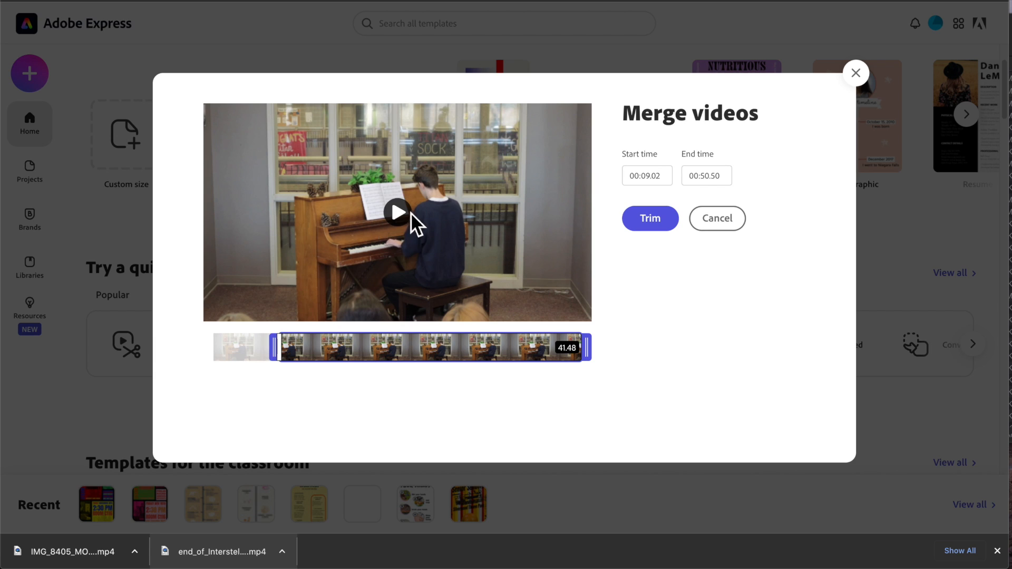
pyautogui.click(399, 217)
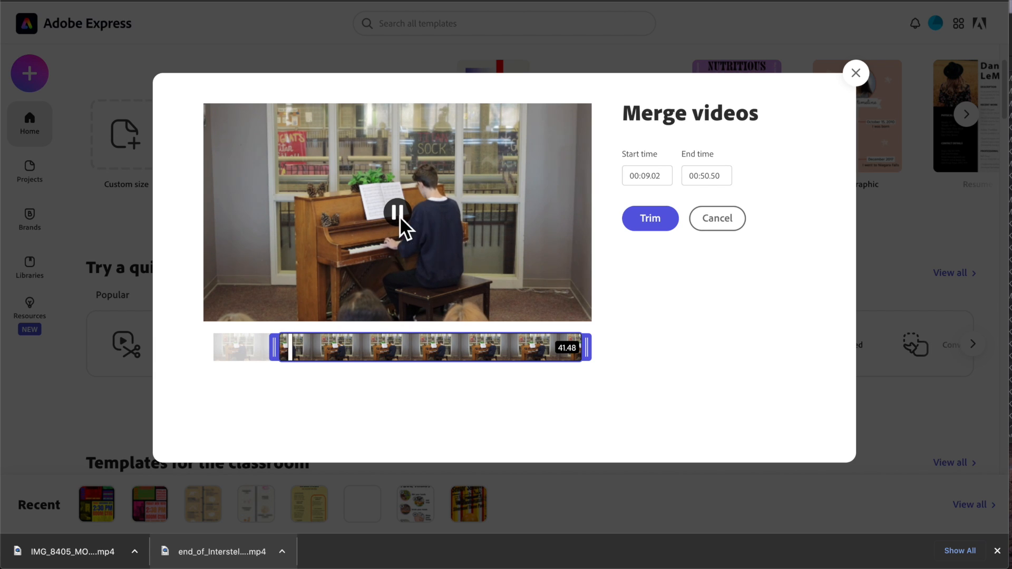
pyautogui.click(400, 216)
pyautogui.click(650, 221)
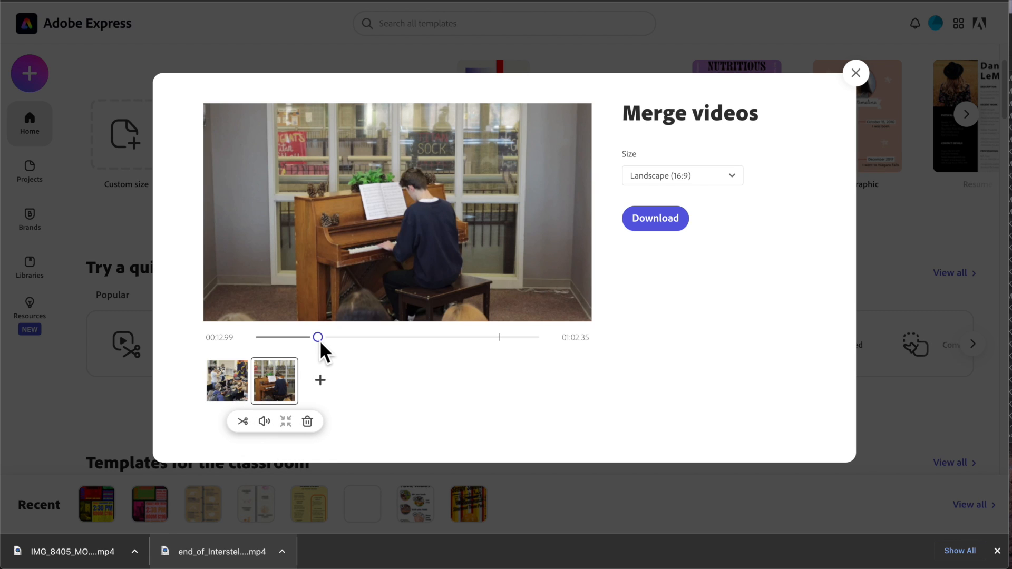
# - Preview the merged sequence through to its end and download it
pyautogui.moveTo(319, 339)
pyautogui.mouseDown()
pyautogui.moveTo(546, 343)
pyautogui.moveTo(211, 348)
pyautogui.moveTo(328, 338)
pyautogui.moveTo(302, 339)
pyautogui.mouseUp()
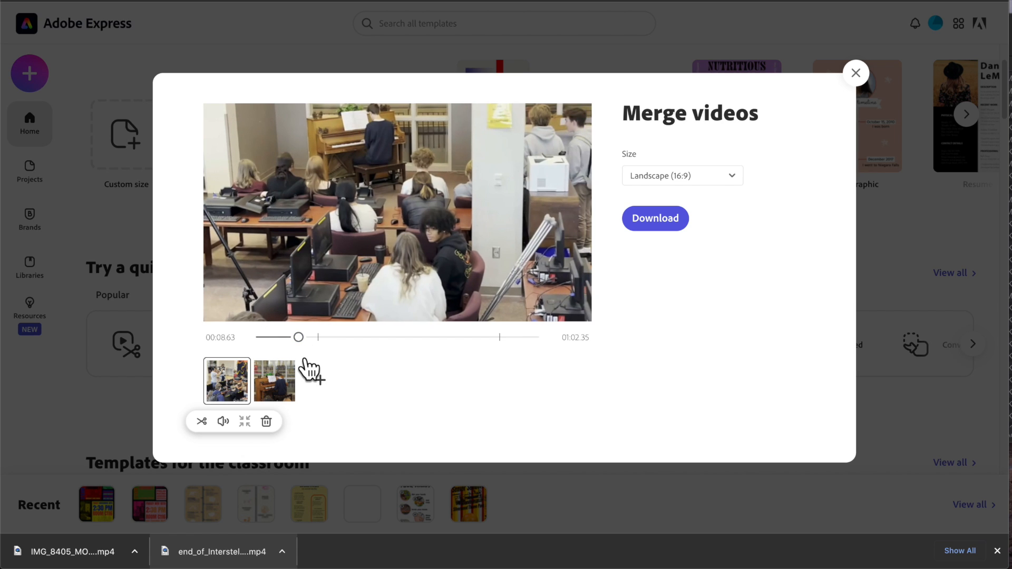
pyautogui.press('space')
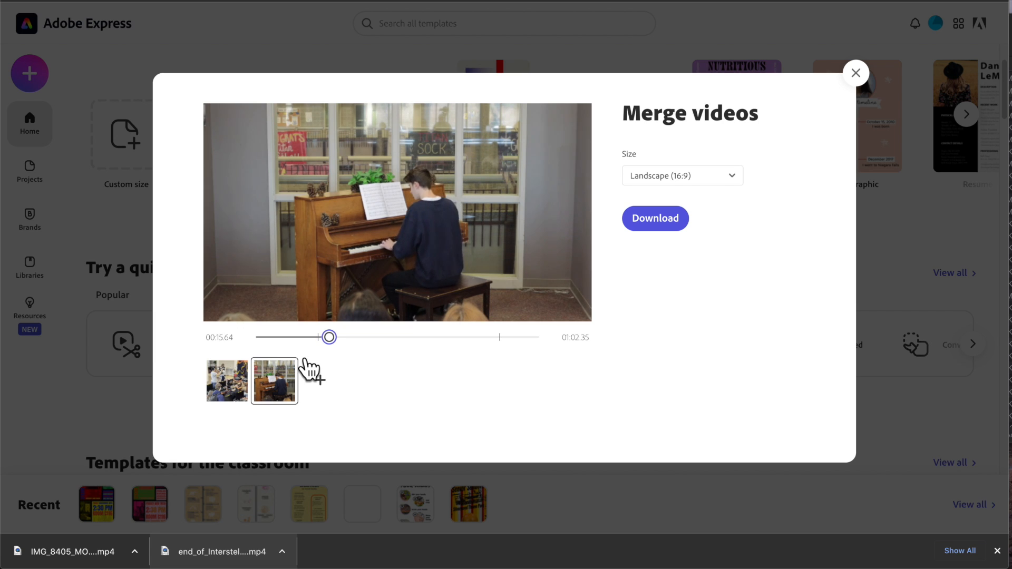
pyautogui.press('space')
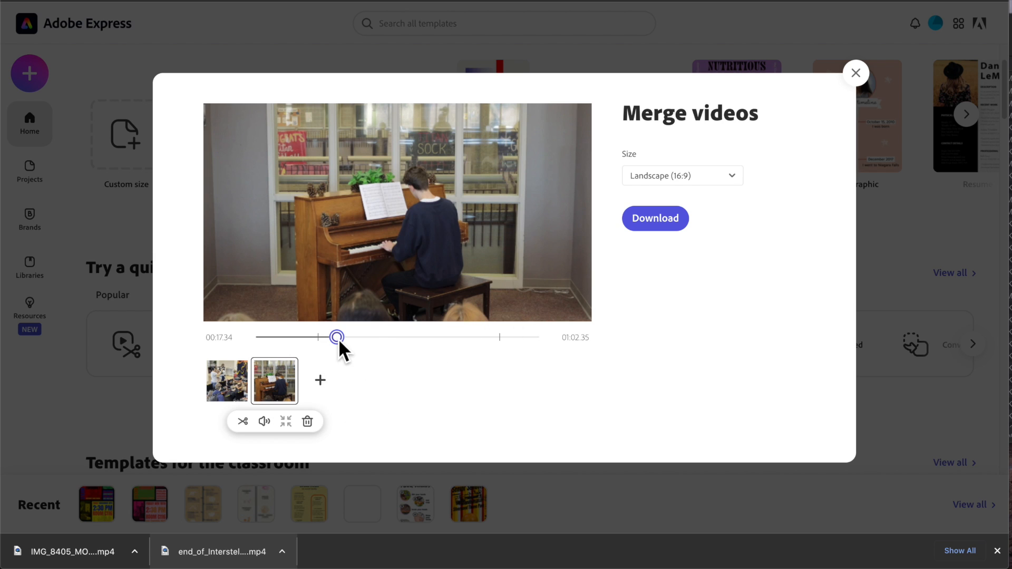
pyautogui.moveTo(338, 338); pyautogui.dragTo(549, 341)
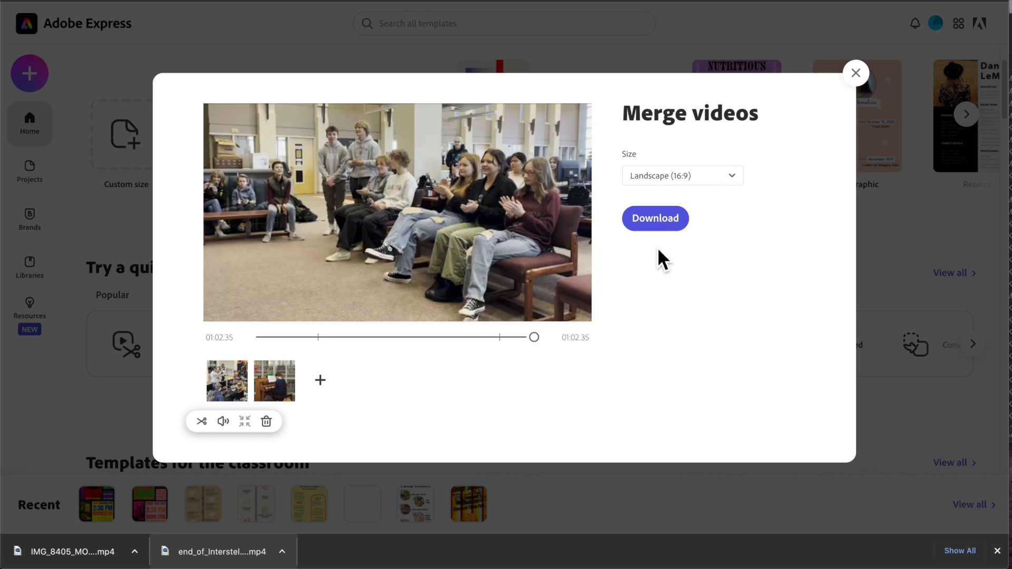
pyautogui.click(659, 218)
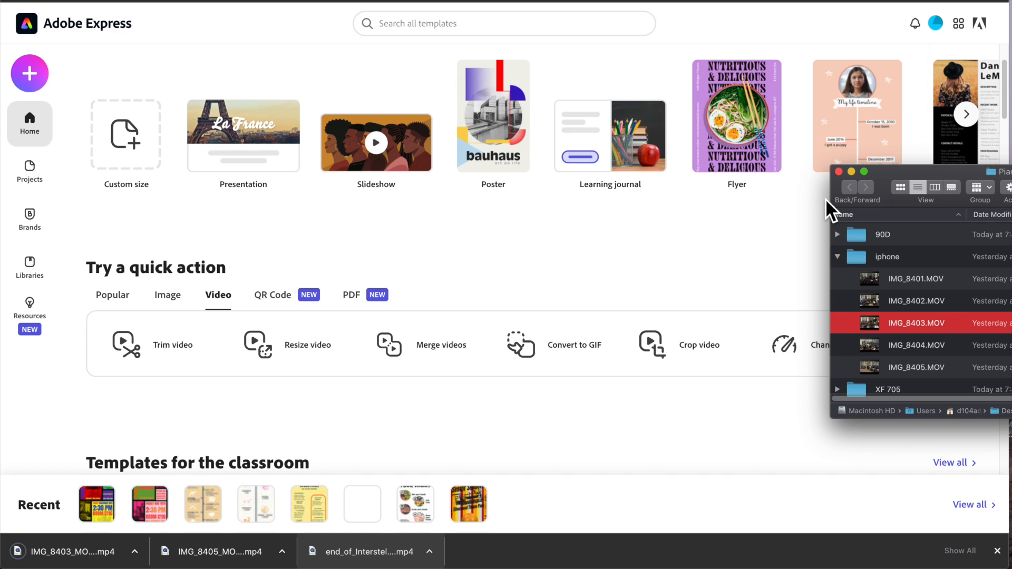
# - Open the downloaded merged video's folder and rename the file Interstellar.mp4
pyautogui.click(134, 551)
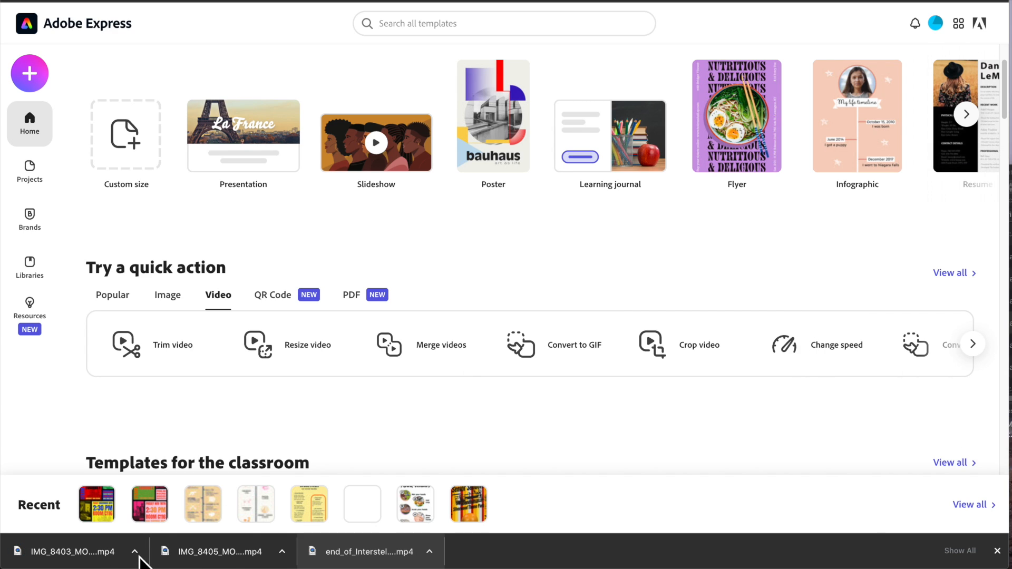
pyautogui.click(165, 553)
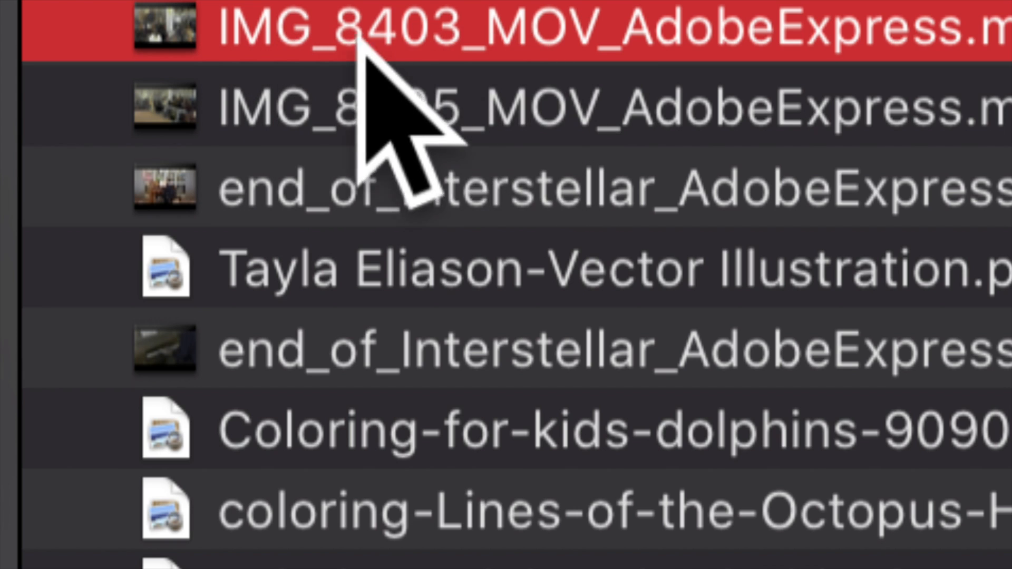
pyautogui.click(569, 37)
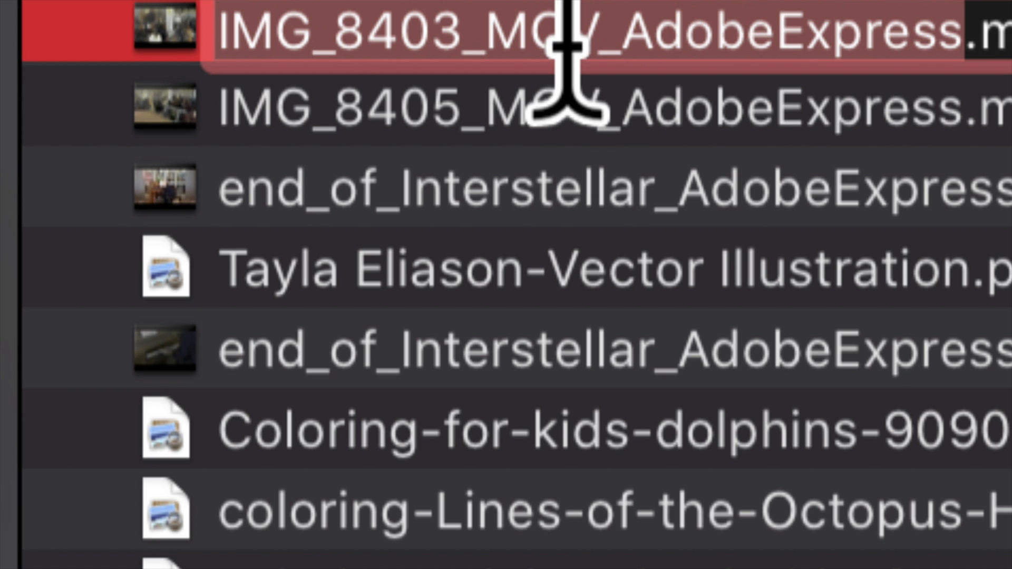
pyautogui.write('Inter')
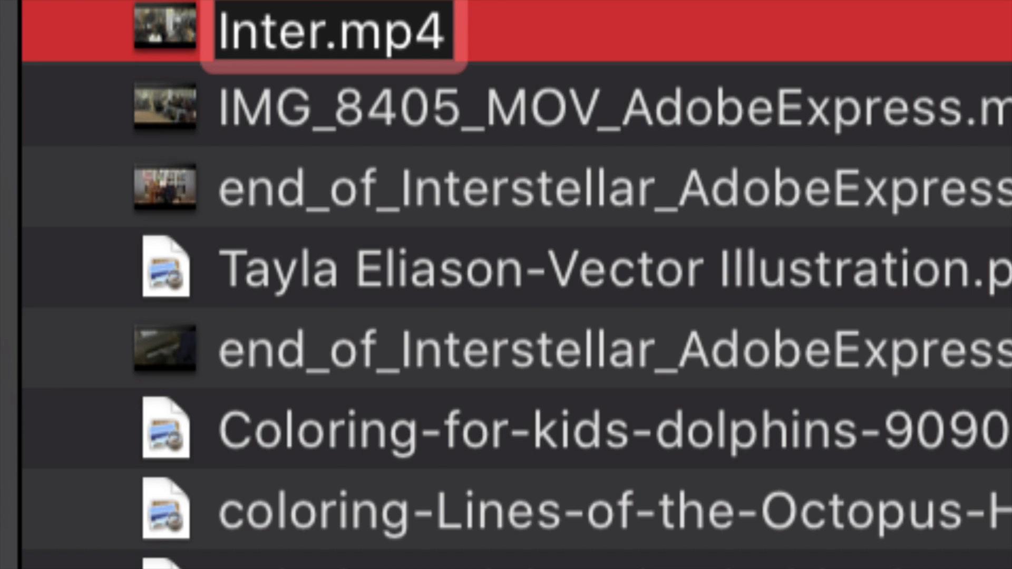
pyautogui.write('stellar')
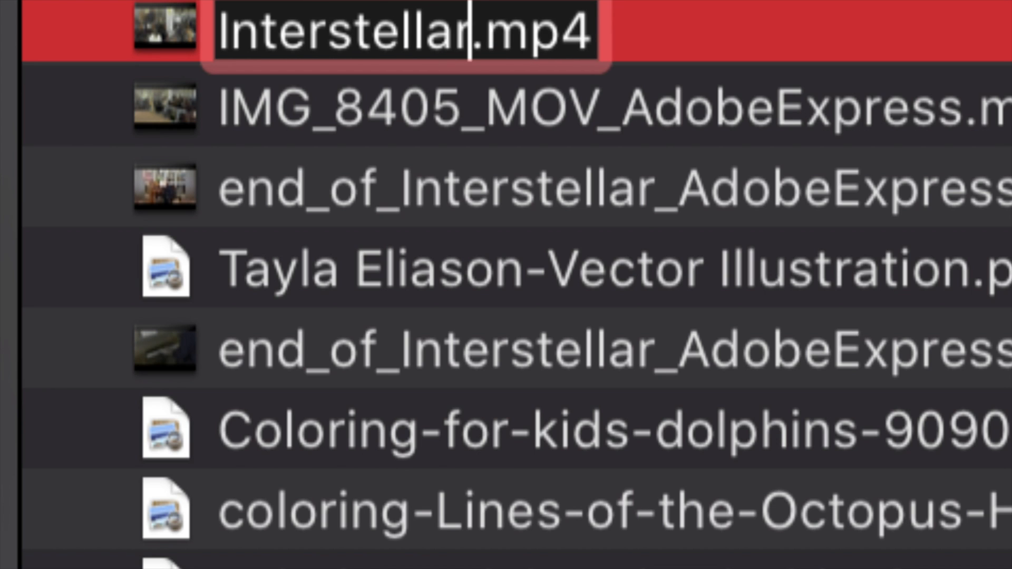
pyautogui.click(501, 86)
pyautogui.click(498, 33)
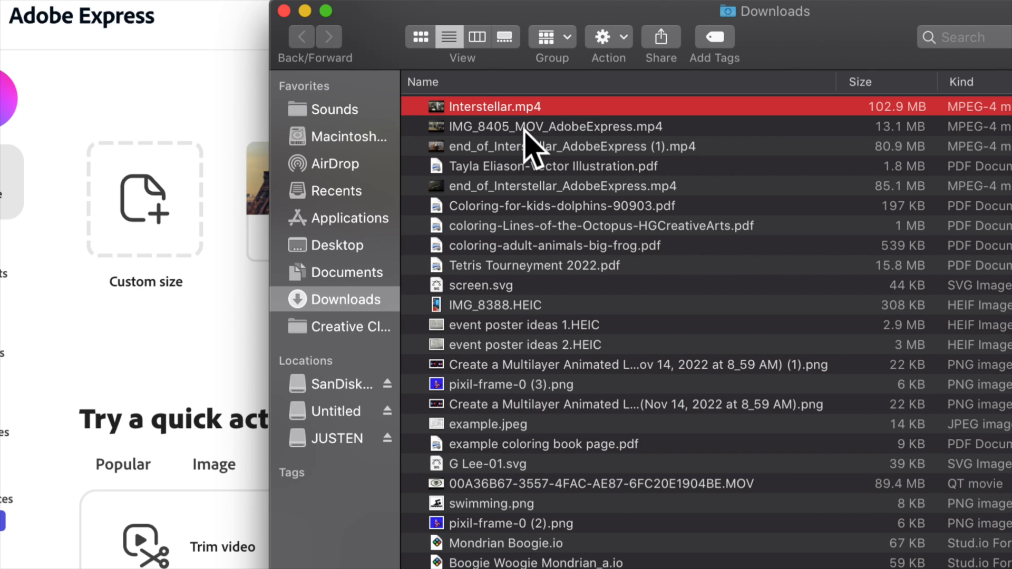
# - Preview Interstellar.mp4 to its end and close the preview
pyautogui.click(506, 103)
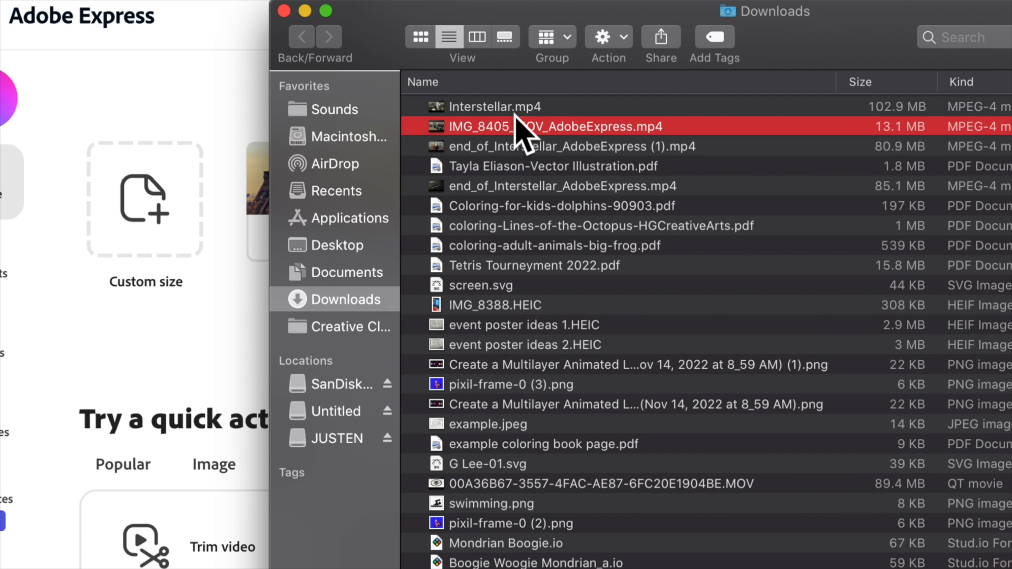
pyautogui.click(472, 40)
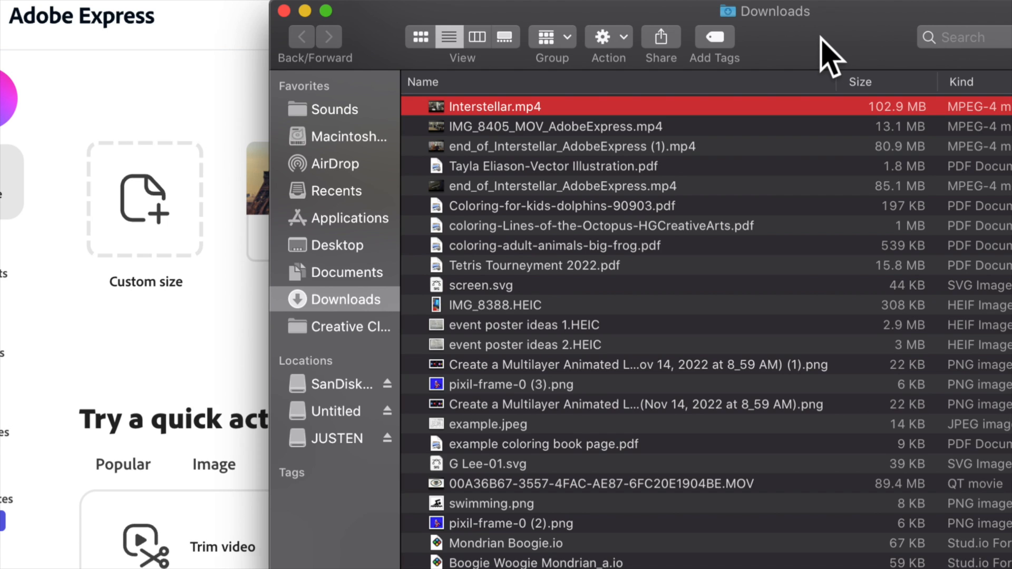
pyautogui.moveTo(831, 48); pyautogui.dragTo(712, 41)
pyautogui.press('space')
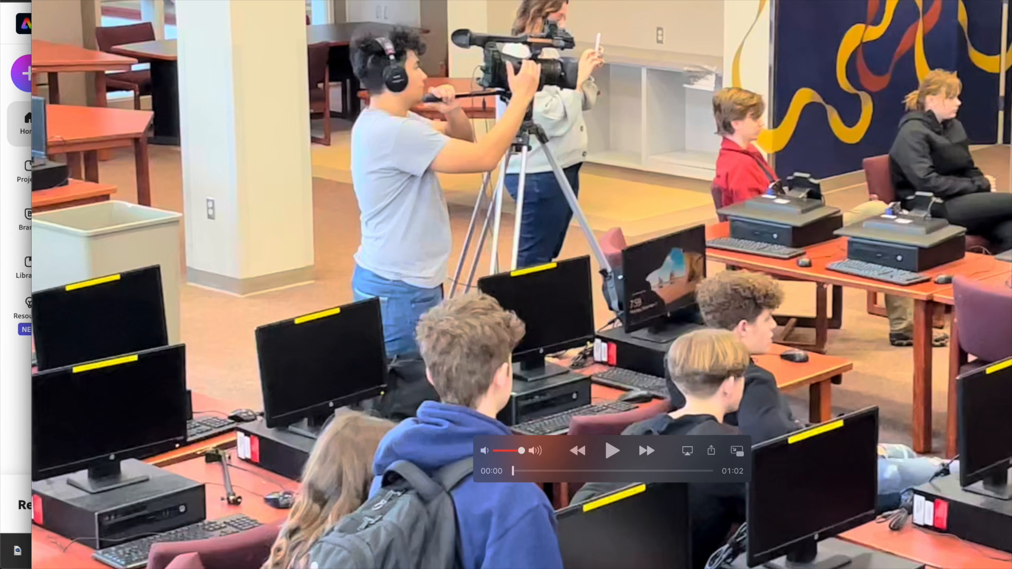
pyautogui.moveTo(1011, 568); pyautogui.dragTo(837, 494)
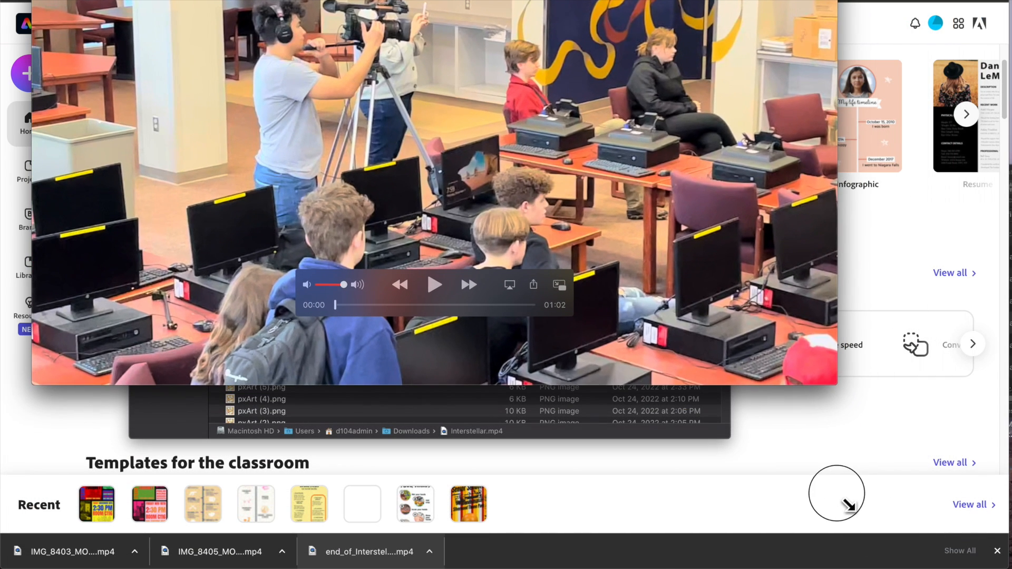
pyautogui.moveTo(618, 0); pyautogui.dragTo(678, 58)
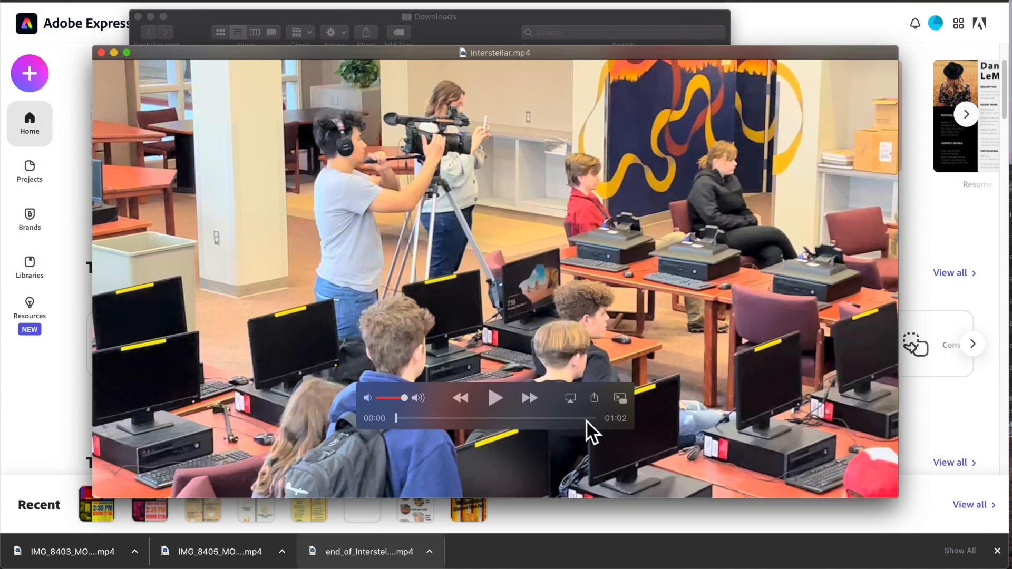
pyautogui.moveTo(404, 423); pyautogui.dragTo(565, 426)
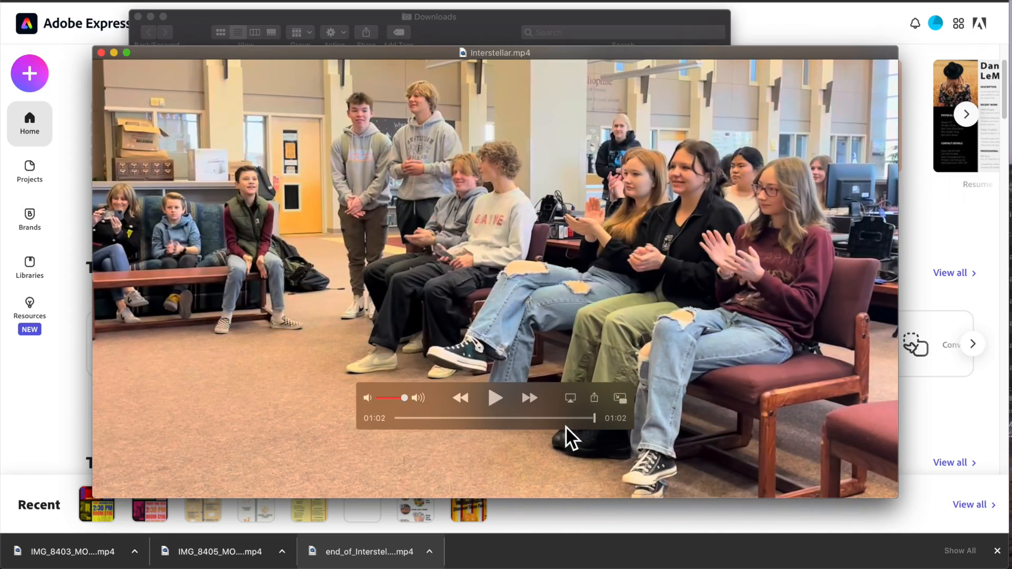
pyautogui.click(103, 53)
pyautogui.moveTo(202, 34); pyautogui.dragTo(938, 565)
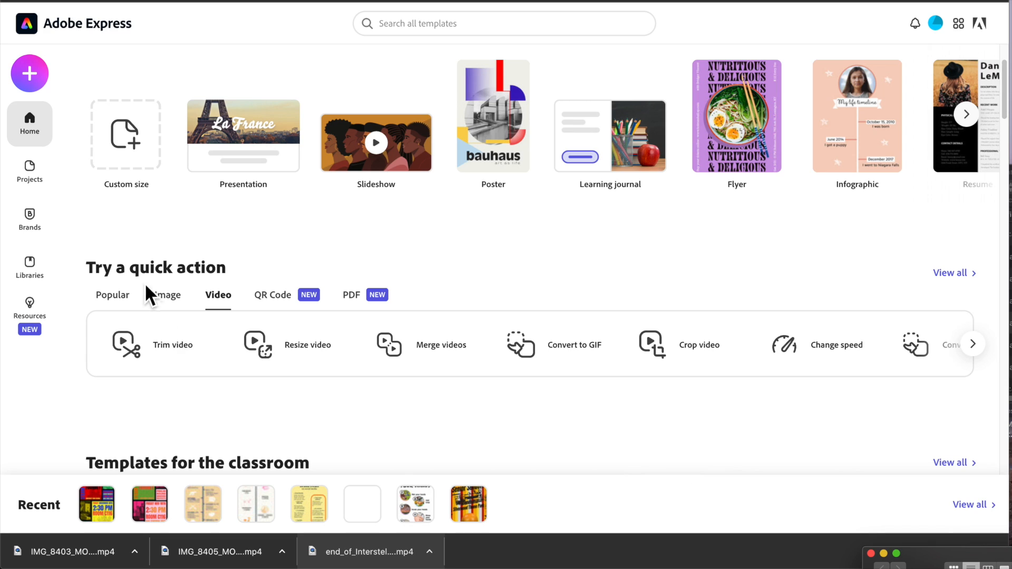